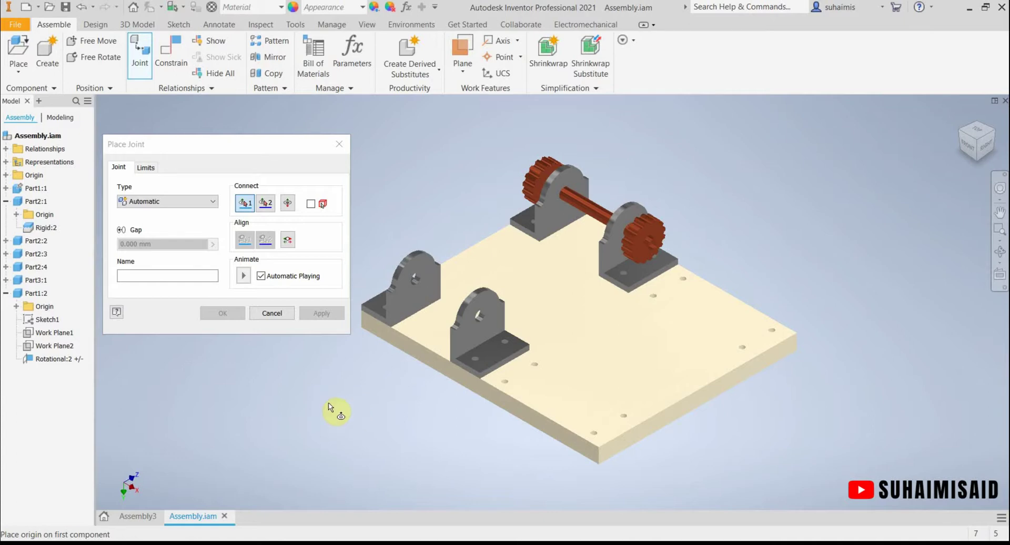
click(196, 203)
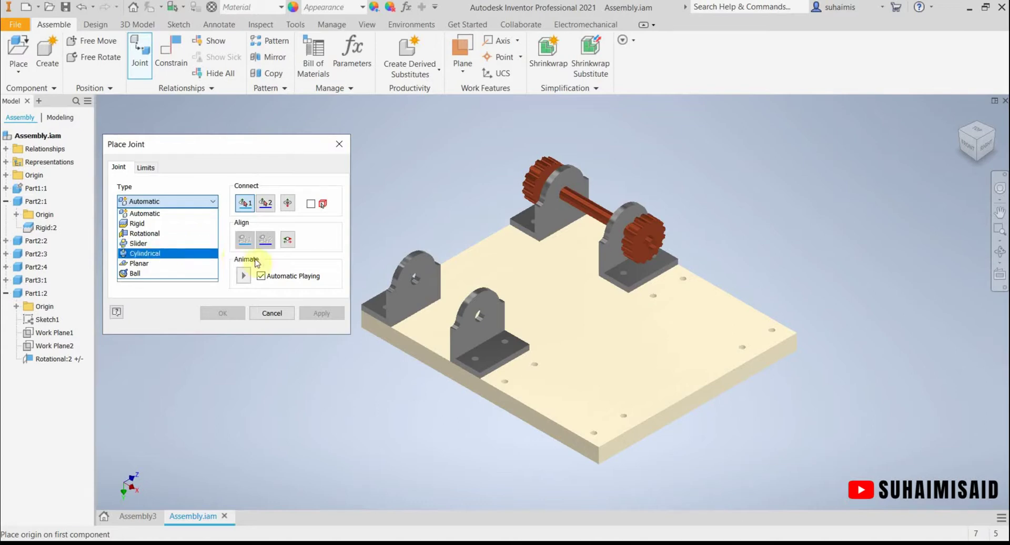
click(338, 146)
click(338, 147)
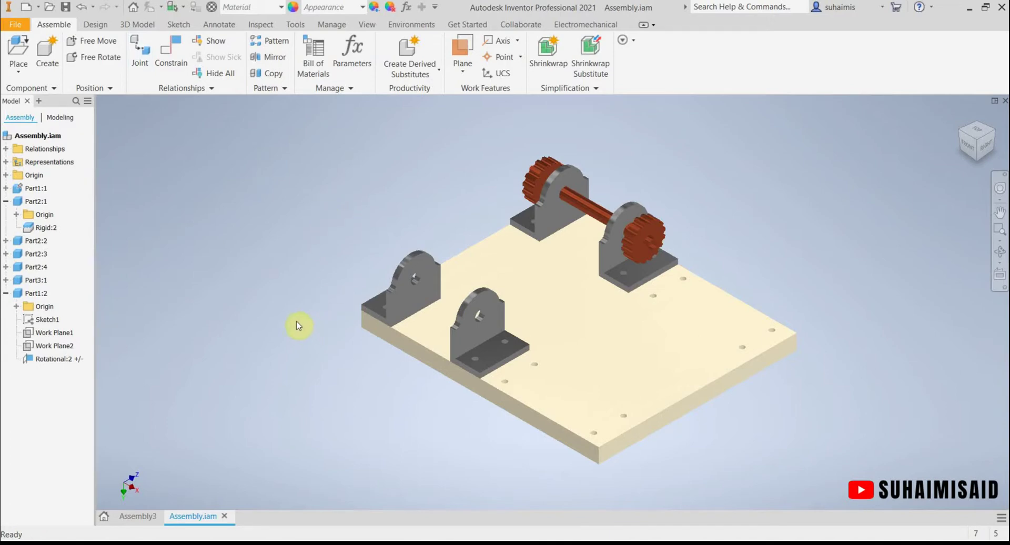
Test whether the second base plate (Part1:2) can be moved out of position, and clear the selection
drag(600, 408, 571, 310)
drag(552, 343, 621, 497)
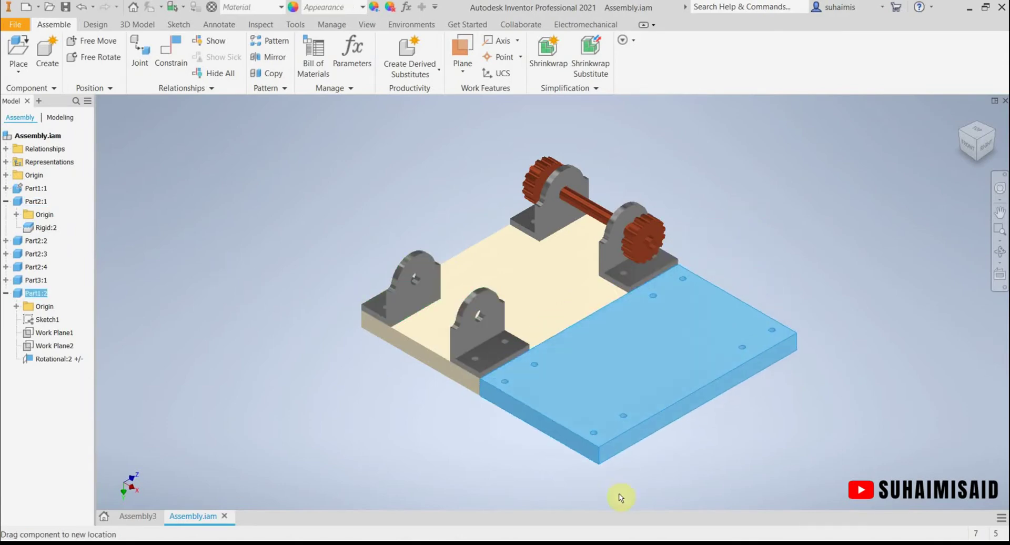
click(273, 289)
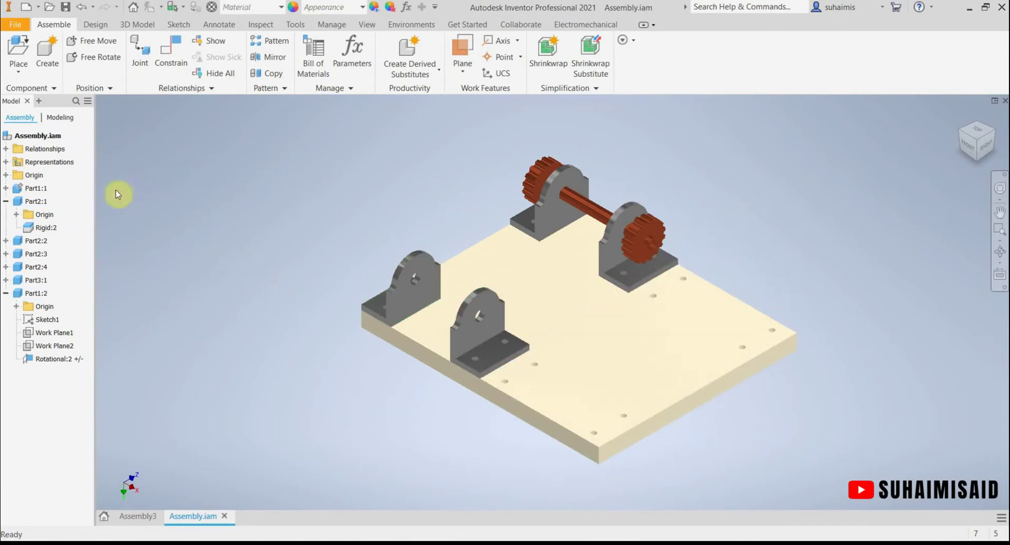
Add a third instance of the Part1 plate to the assembly and position it freely beside the existing base
drag(40, 194, 191, 275)
middle_drag(333, 361, 387, 363)
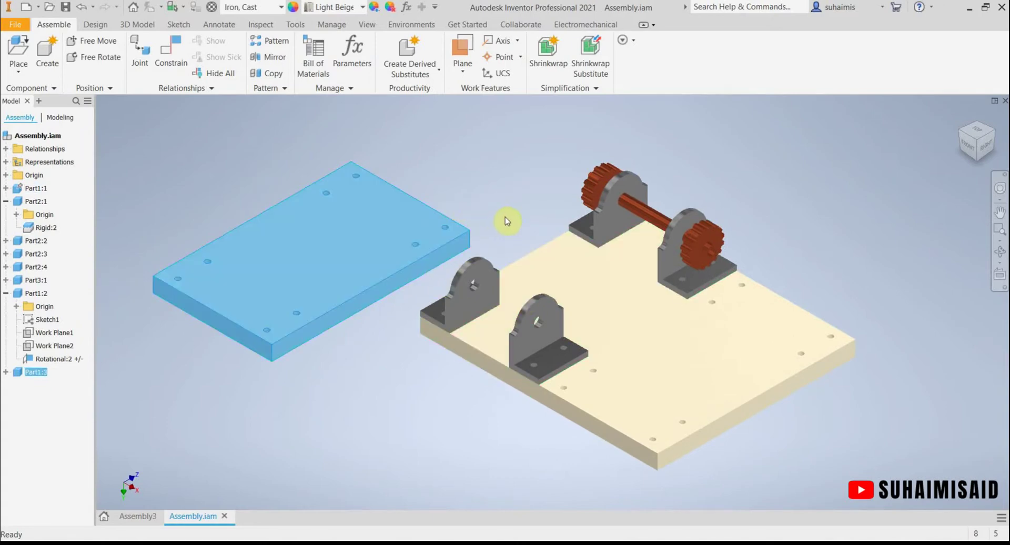
drag(361, 281, 395, 286)
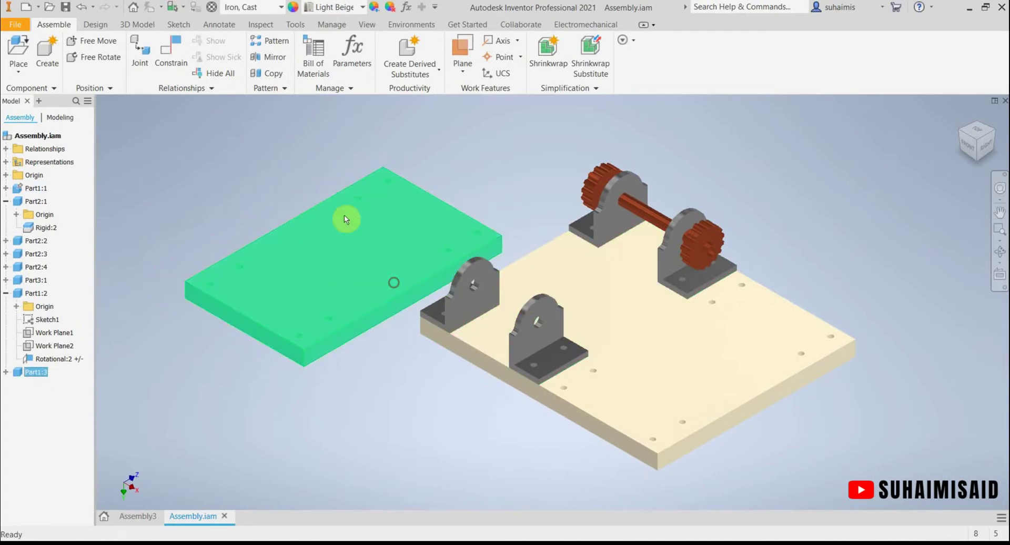
click(369, 390)
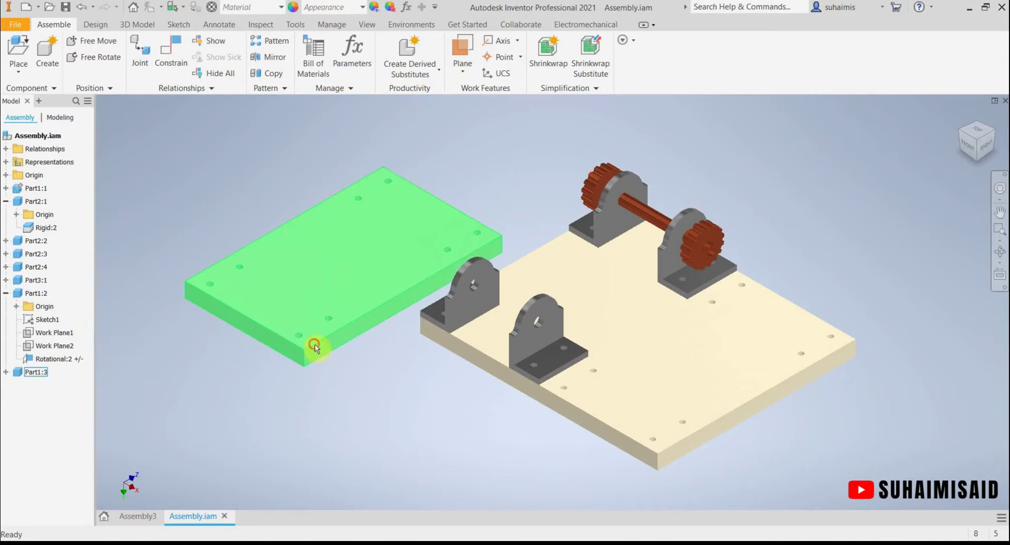
mouse_move(314, 343)
mouse_down()
mouse_move(324, 363)
mouse_move(278, 391)
mouse_move(241, 383)
mouse_move(305, 333)
mouse_up()
click(335, 408)
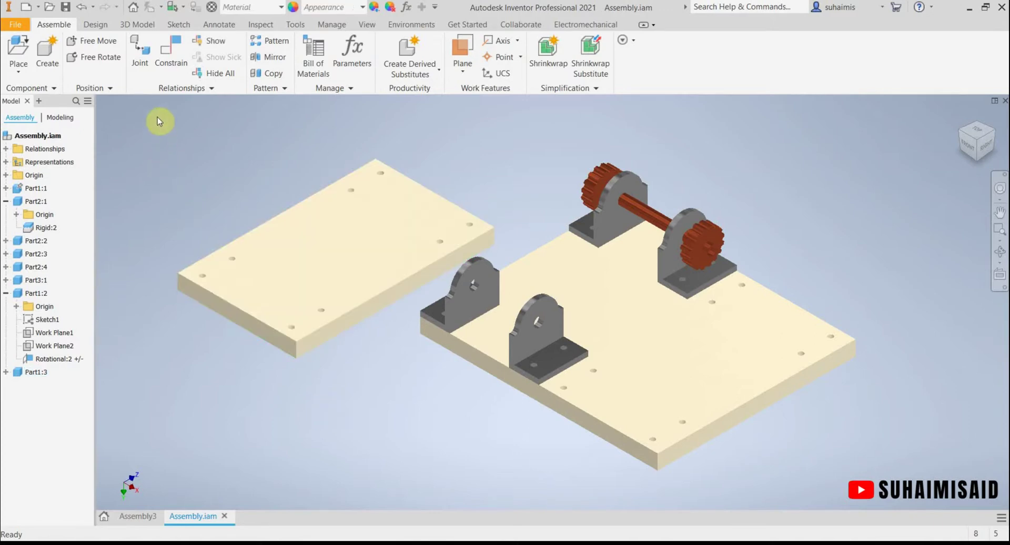
Start a new joint with the Slider type and make the first origin the active selection
click(139, 62)
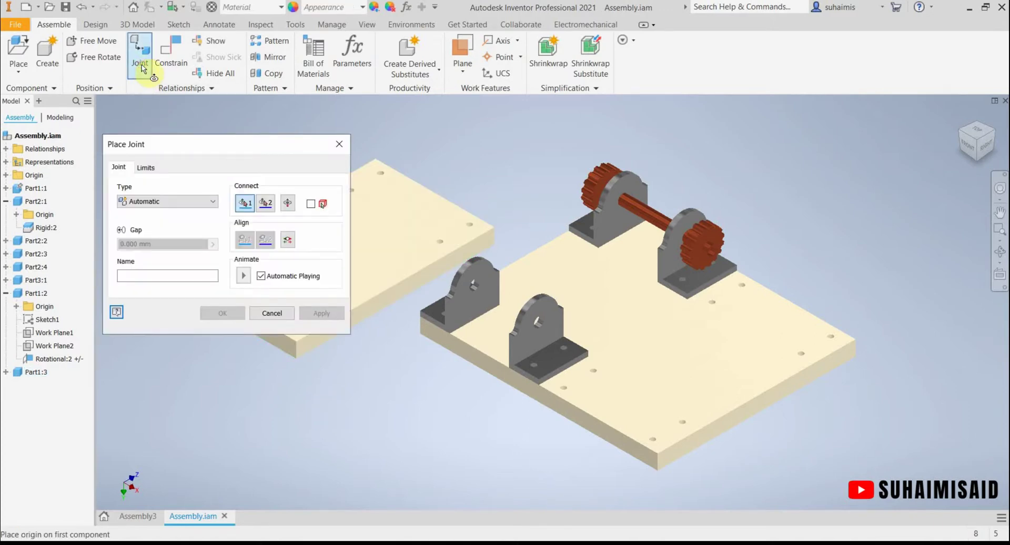
click(159, 201)
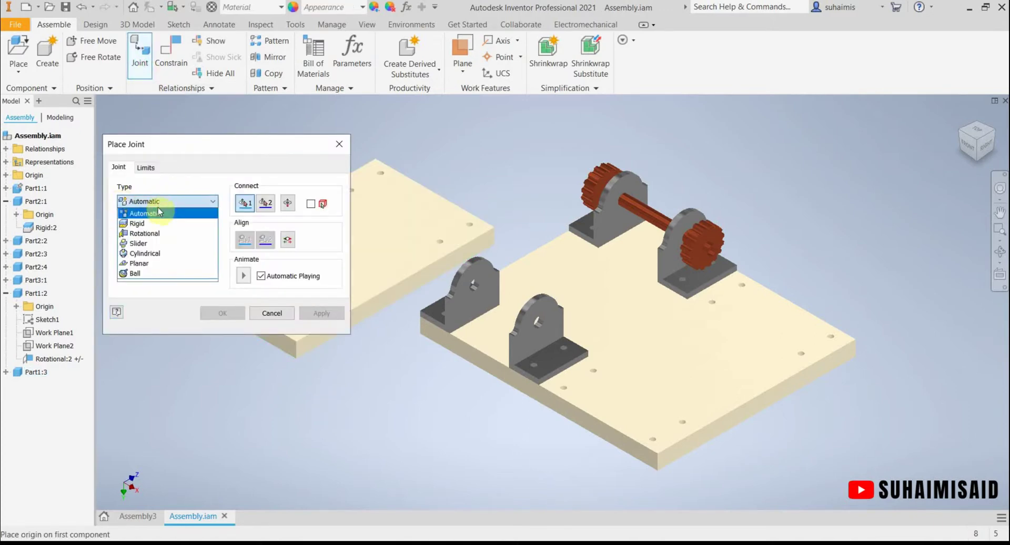
click(158, 242)
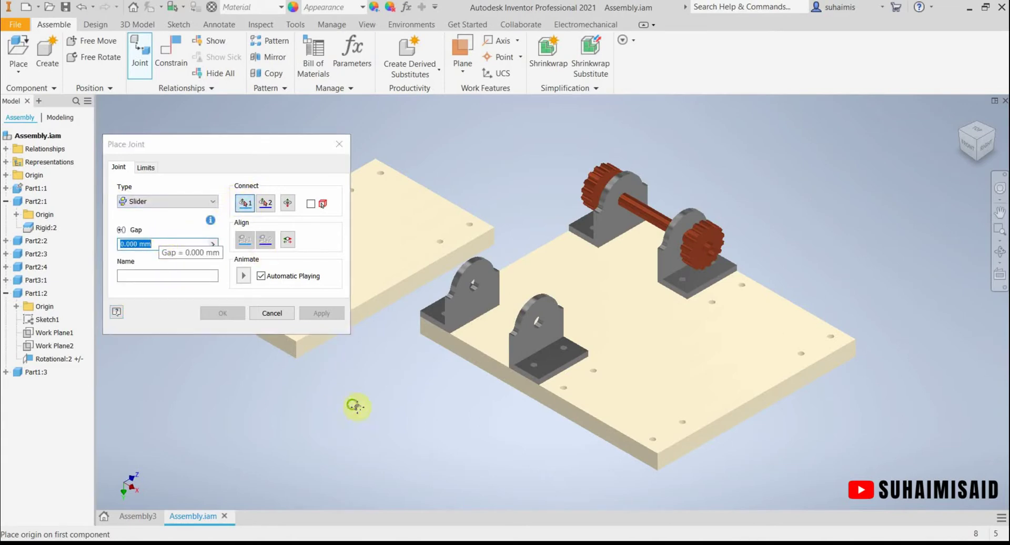
middle_drag(354, 406, 386, 404)
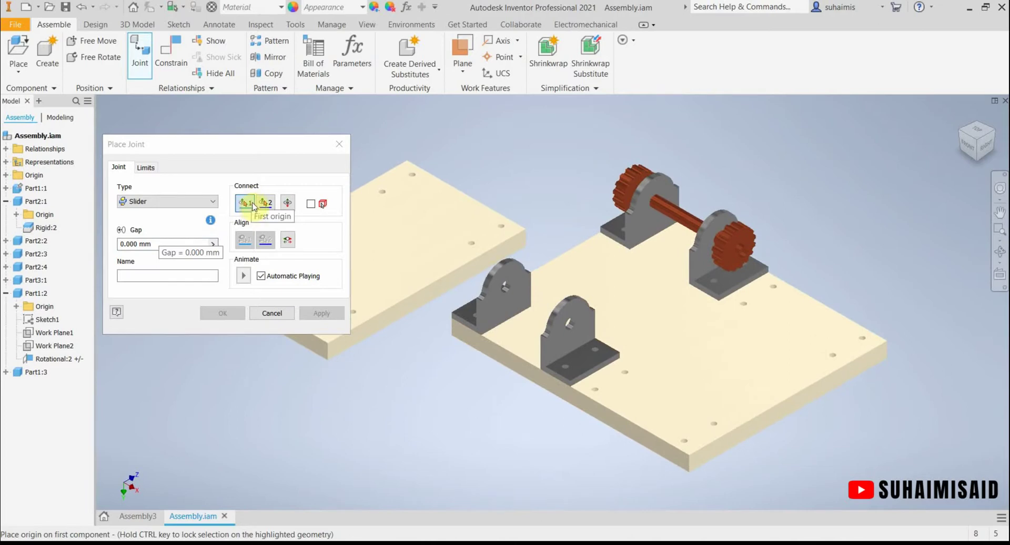
click(253, 206)
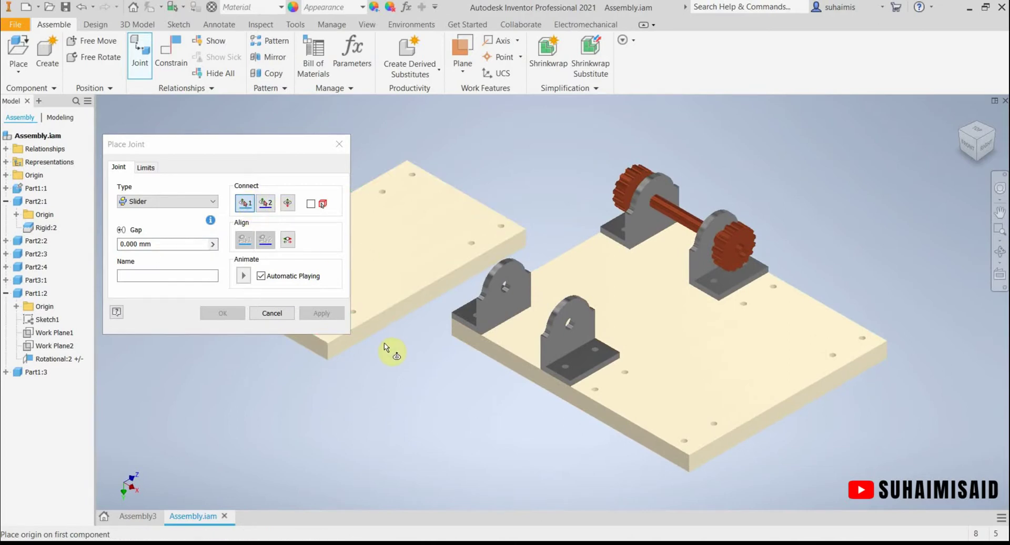
Place the slider joint's first origin at the midpoint of the new plate's near vertical corner edge, on its long side face
scroll(387, 347, down, 3)
scroll(387, 348, up, 3)
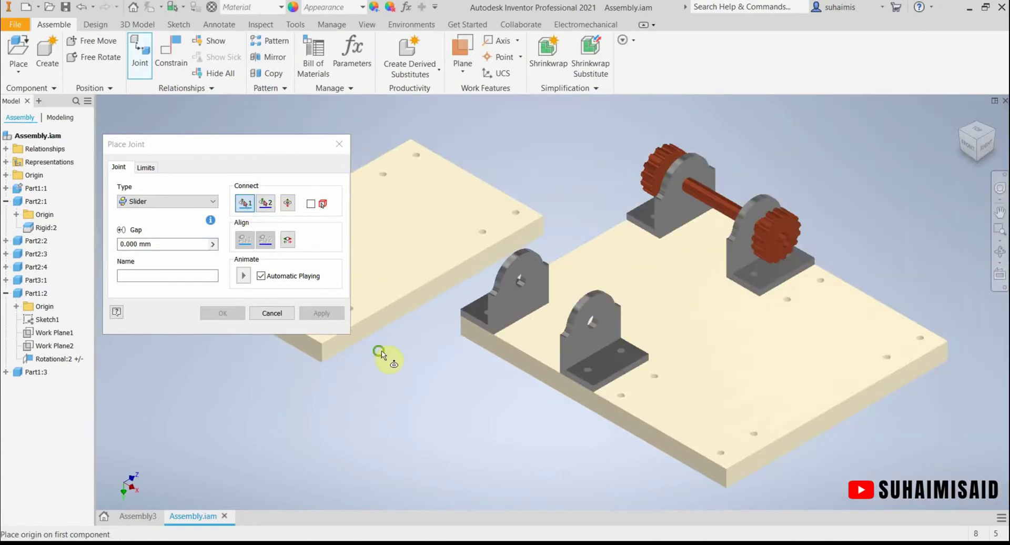
middle_drag(383, 354, 498, 357)
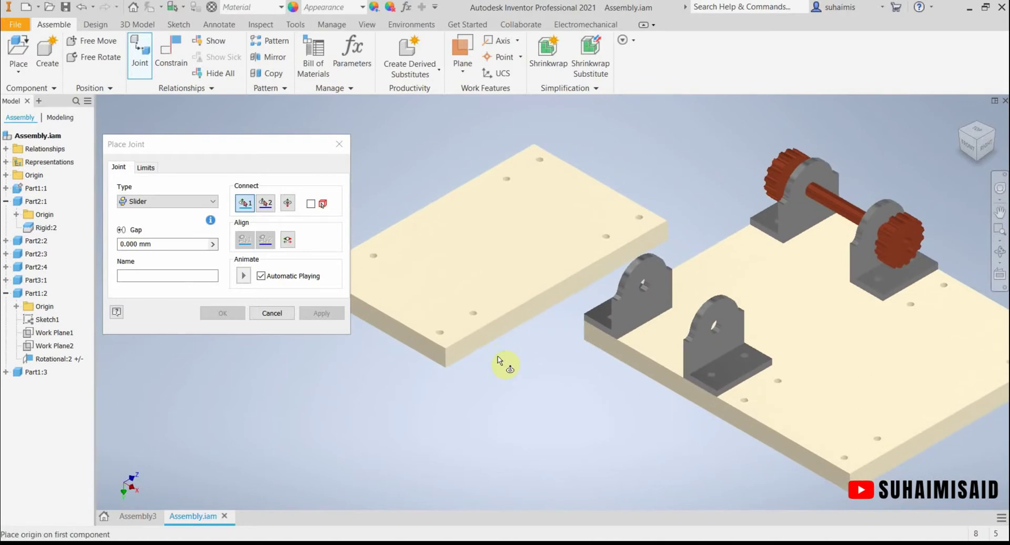
scroll(498, 360, down, 2)
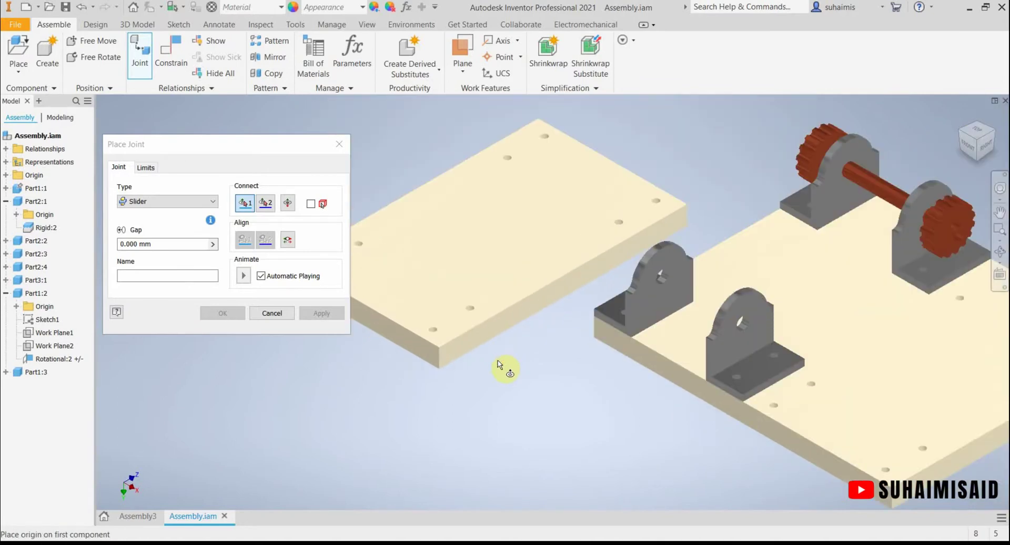
middle_drag(501, 377, 497, 407)
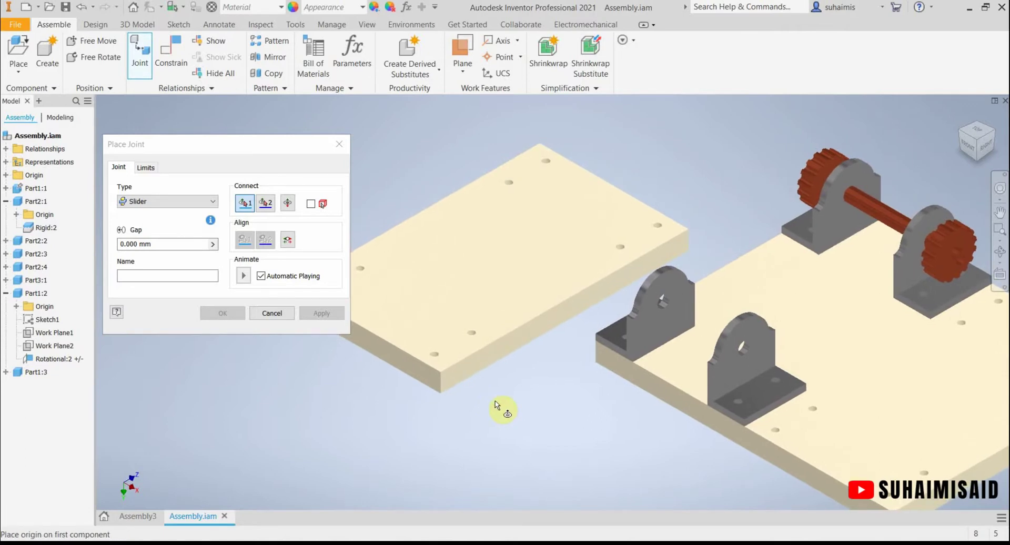
scroll(498, 405, down, 3)
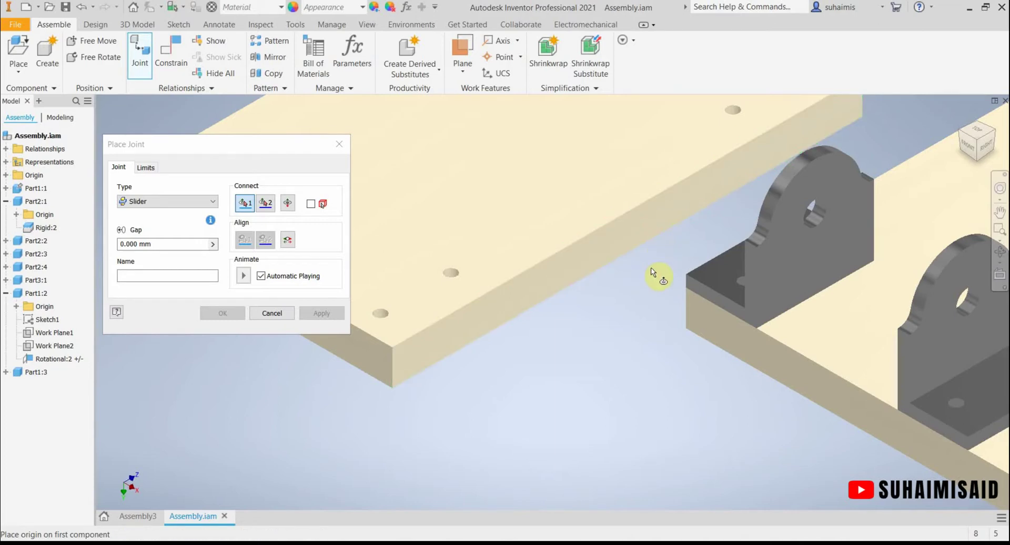
middle_drag(663, 267, 532, 333)
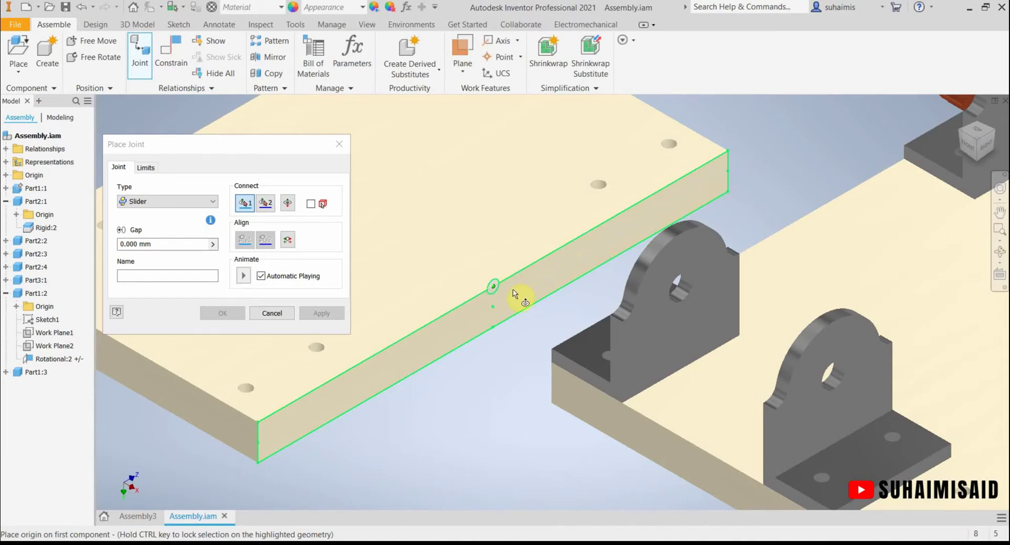
scroll(590, 266, down, 3)
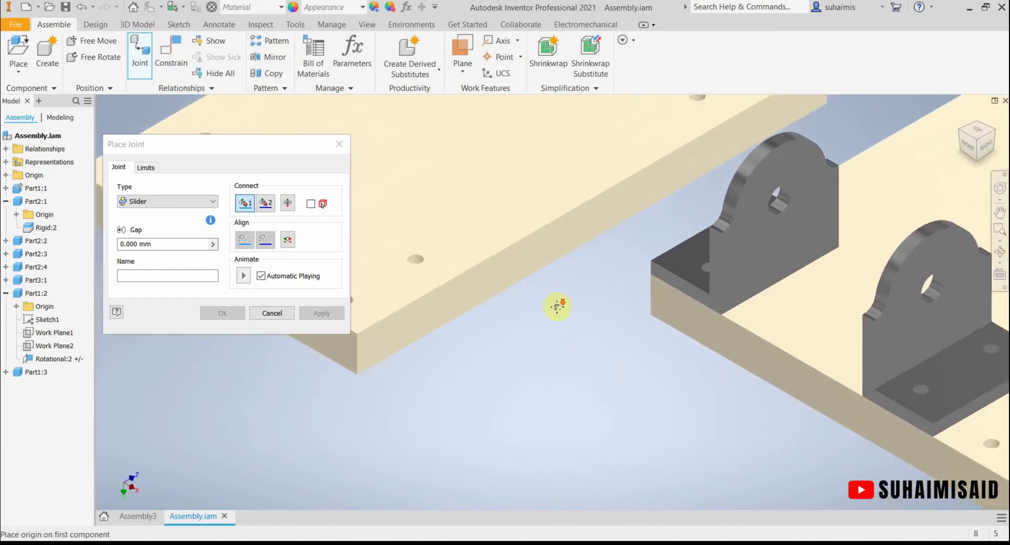
middle_drag(557, 302, 661, 325)
scroll(662, 325, up, 3)
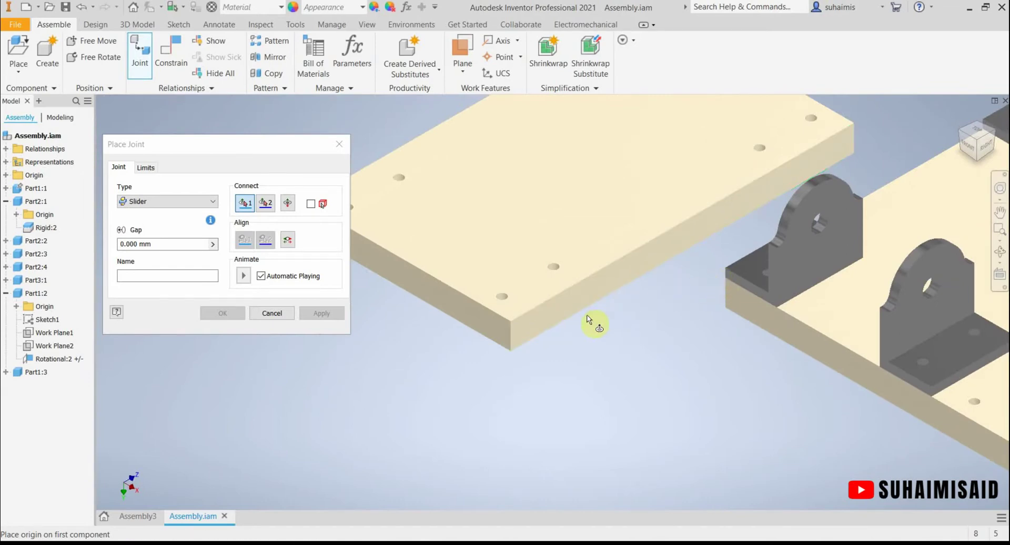
scroll(532, 344, down, 2)
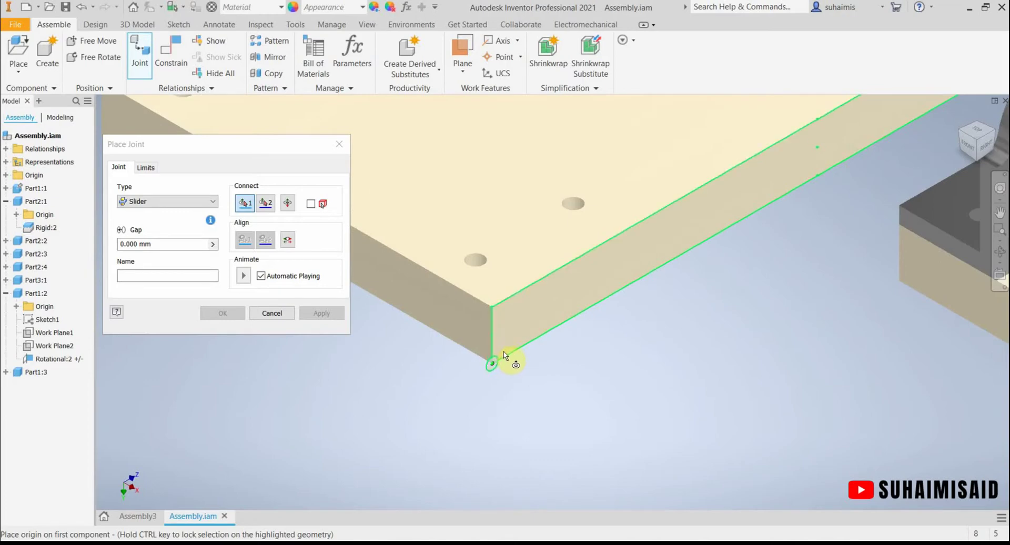
scroll(515, 360, down, 2)
scroll(514, 361, up, 4)
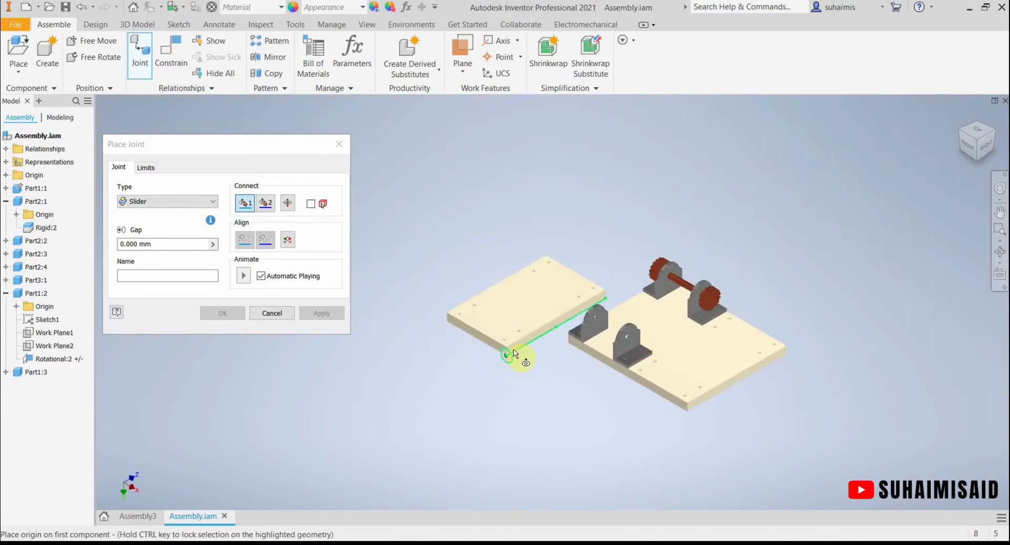
scroll(516, 350, down, 3)
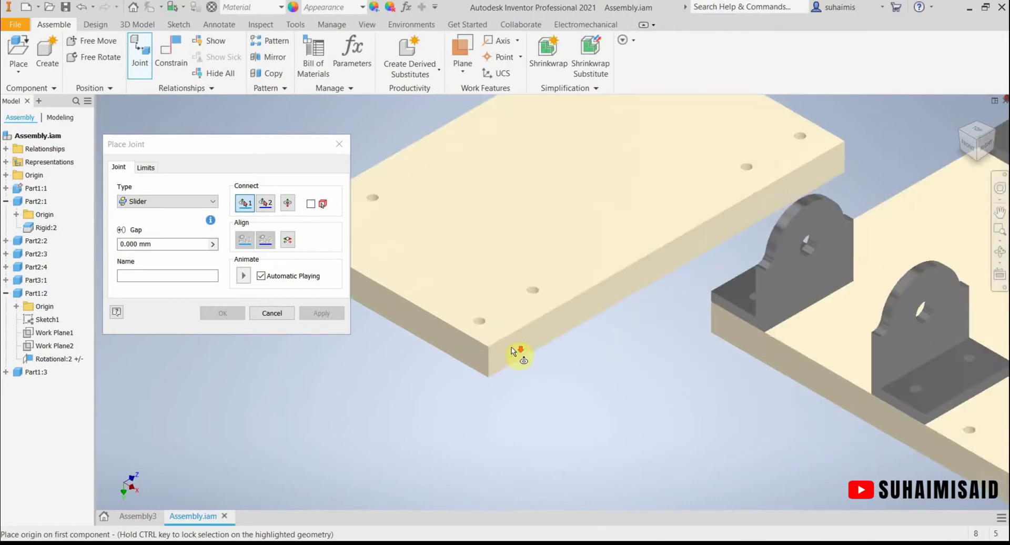
middle_drag(519, 354, 531, 392)
middle_drag(595, 375, 629, 340)
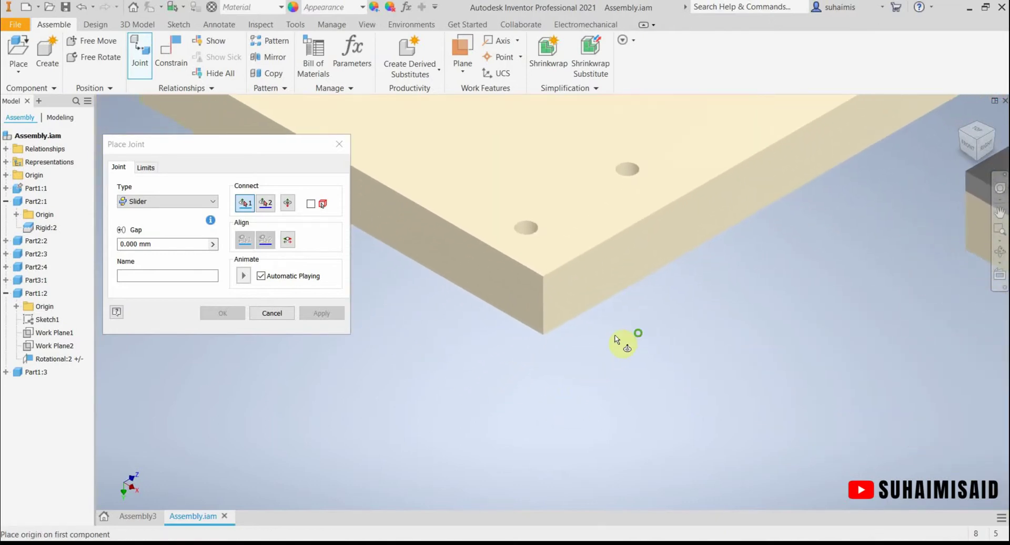
click(561, 307)
Place the second origin at the midpoint of the base plate's vertical corner edge, on the side face below the bracket
middle_drag(691, 325, 604, 357)
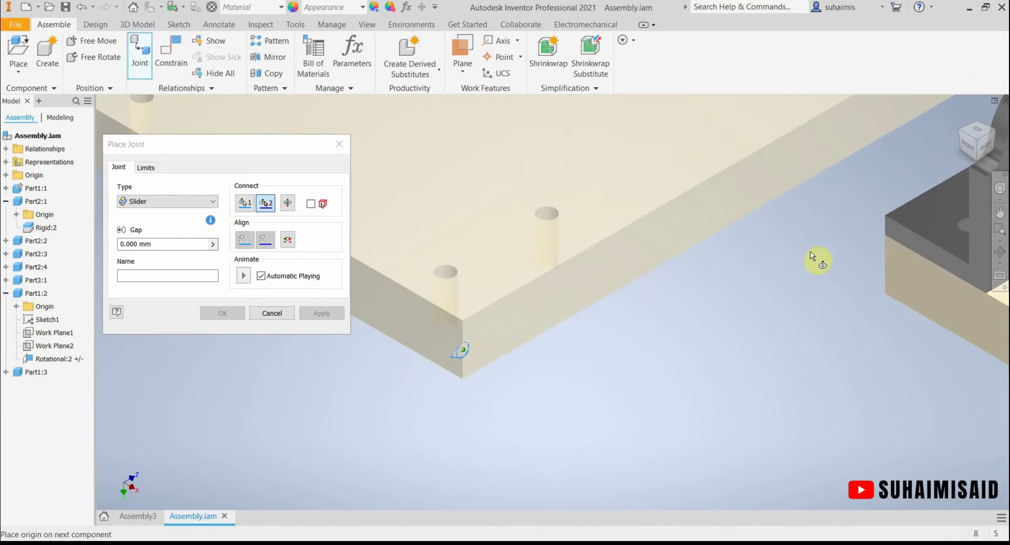
scroll(813, 258, up, 3)
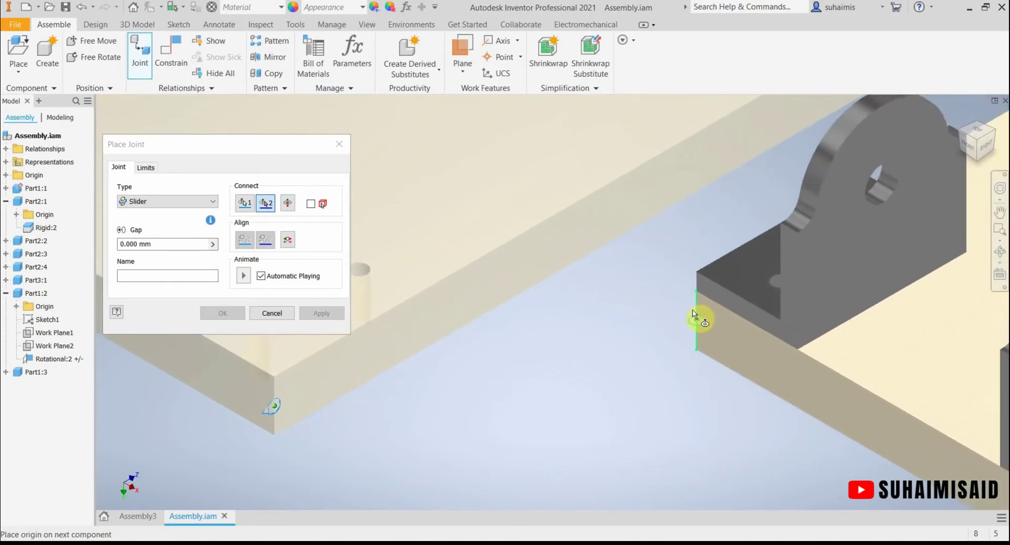
click(961, 136)
scroll(531, 360, up, 4)
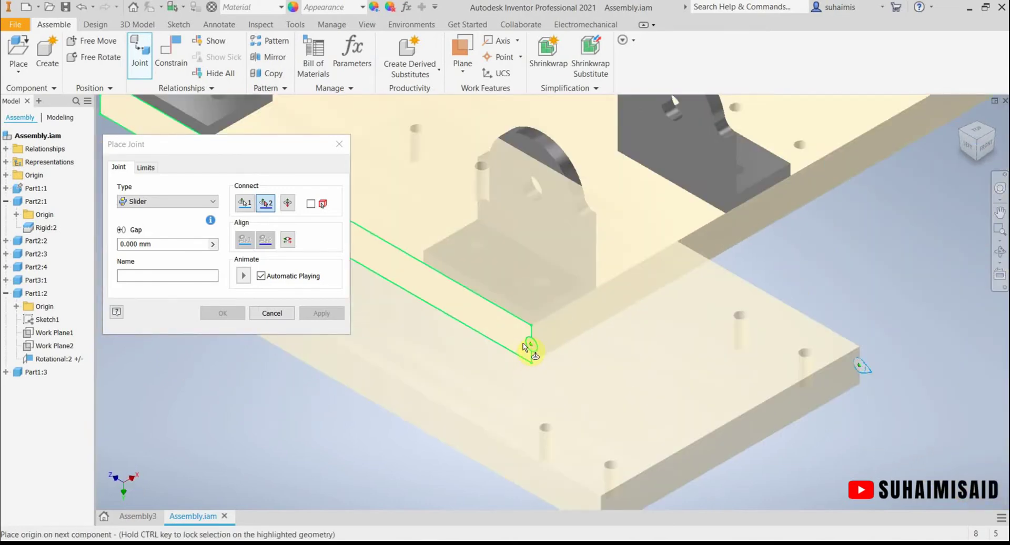
click(526, 346)
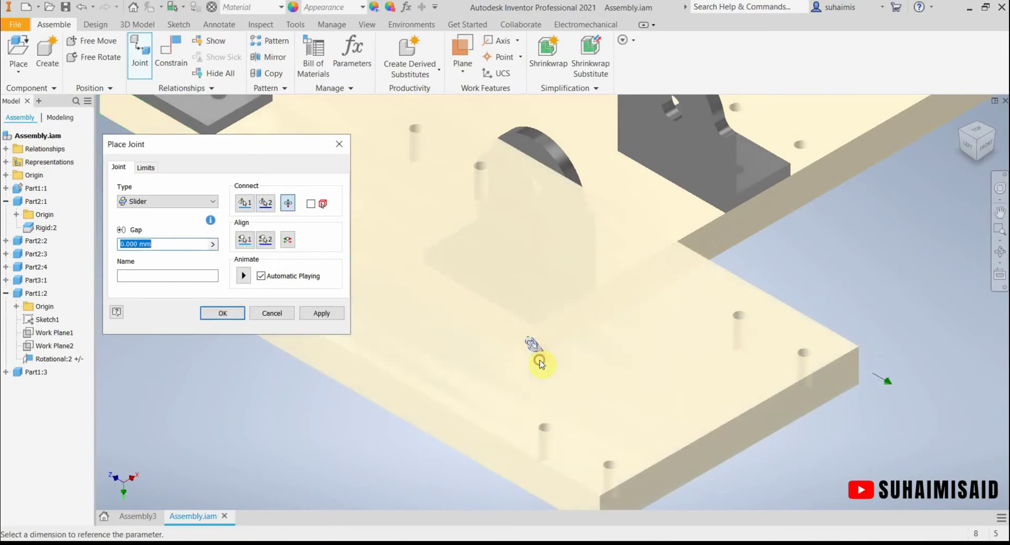
Play the slider joint's animation and examine how the new plate slides along the base plate
scroll(726, 334, up, 5)
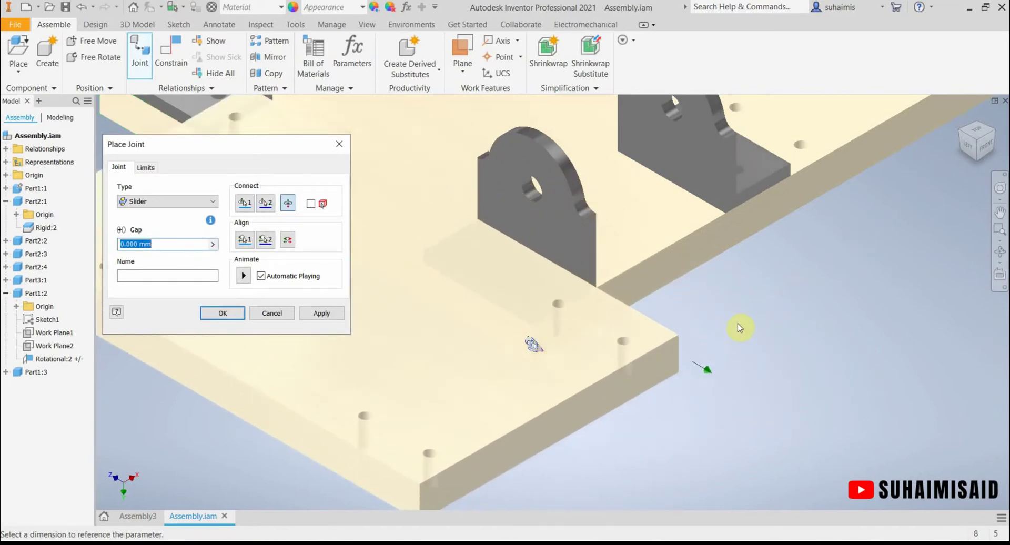
scroll(684, 343, down, 5)
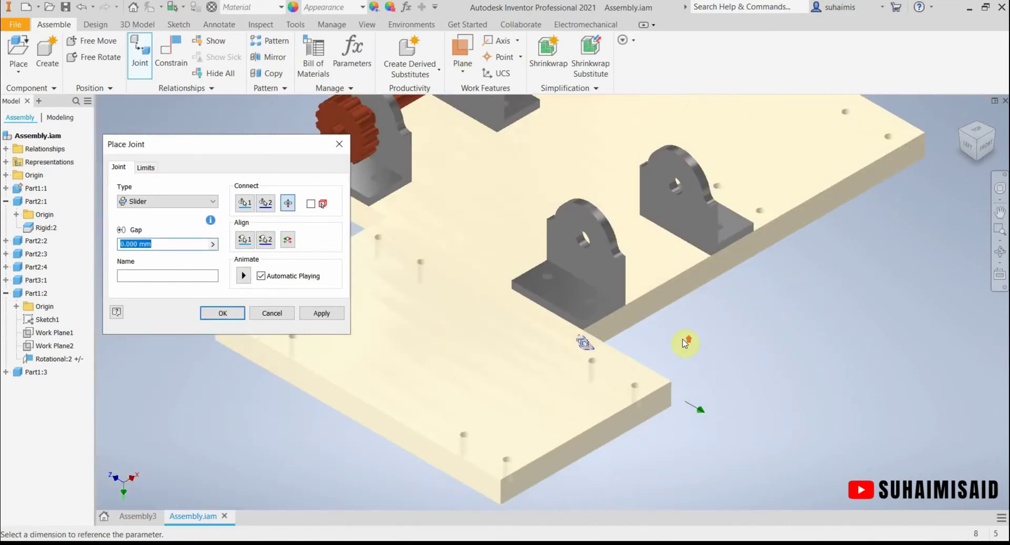
click(243, 276)
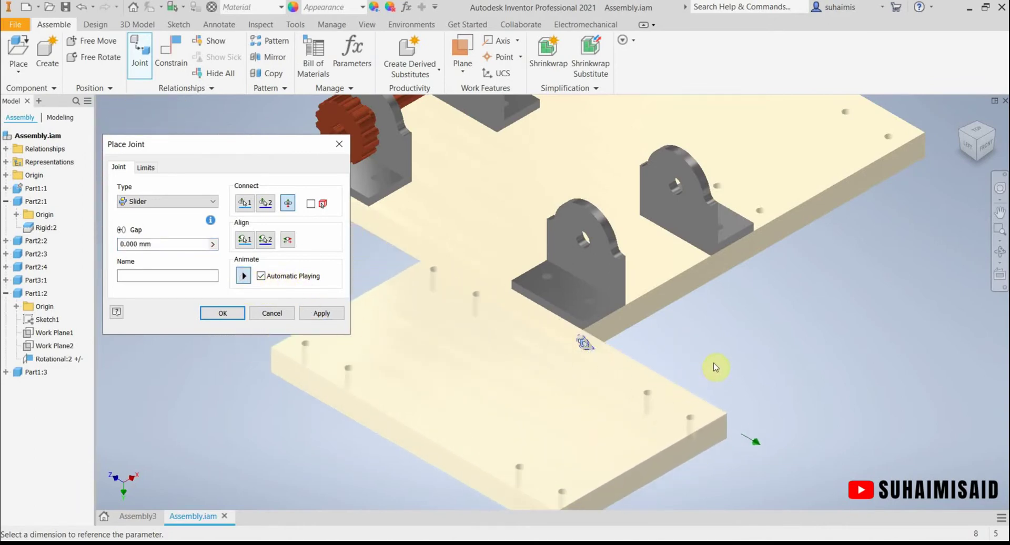
middle_drag(713, 361, 880, 356)
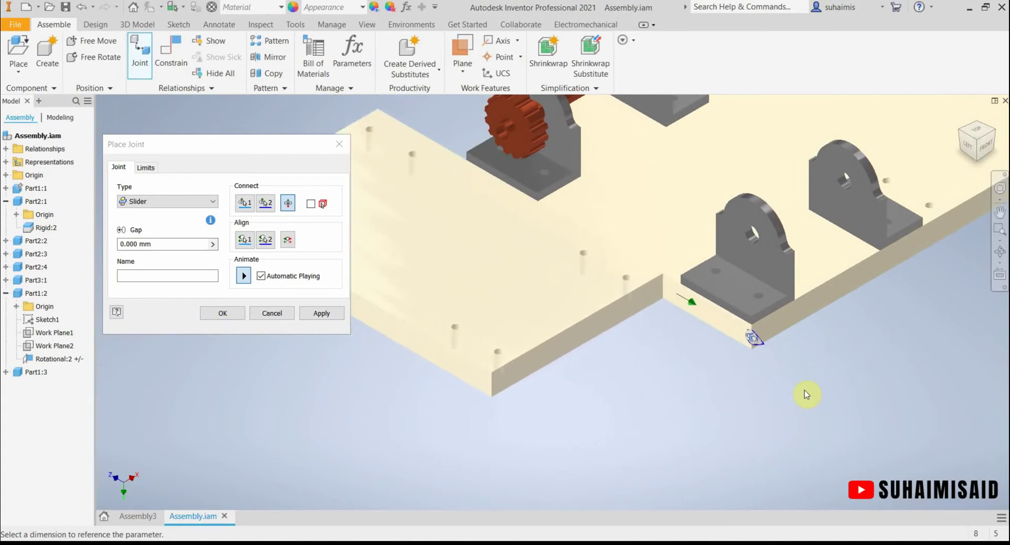
click(243, 275)
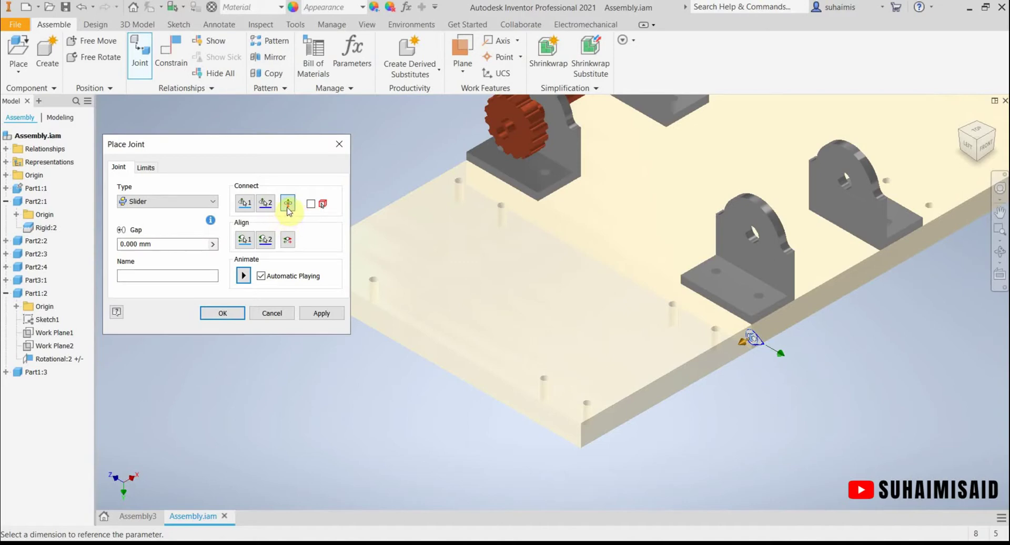
Try flipping the new plate's connection direction in the slider joint to compare its orientations
click(288, 206)
click(288, 206)
click(288, 206)
click(288, 205)
Try inverting the slider joint's alignment, restore the plate's original orientation, and accept the joint
click(290, 241)
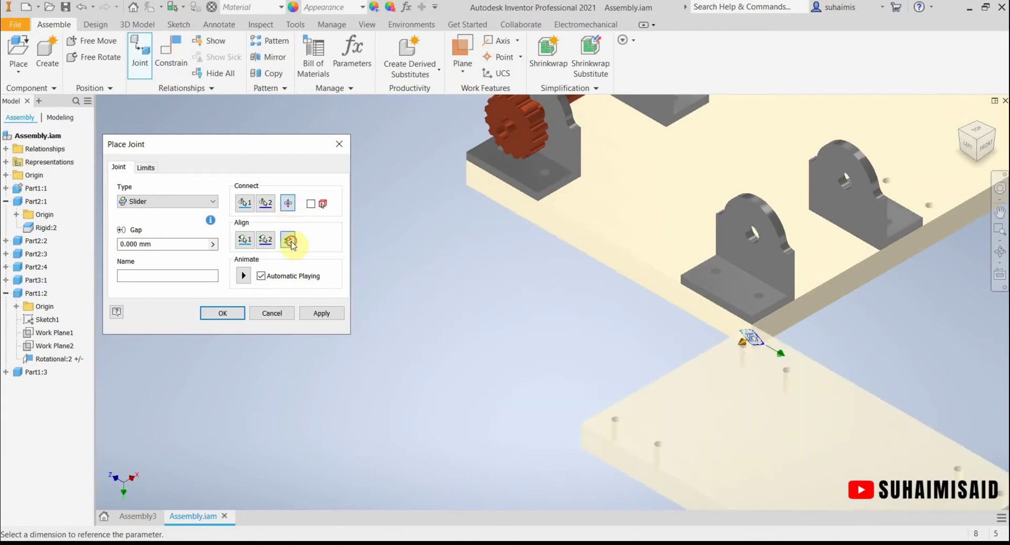
click(288, 241)
click(289, 241)
click(289, 241)
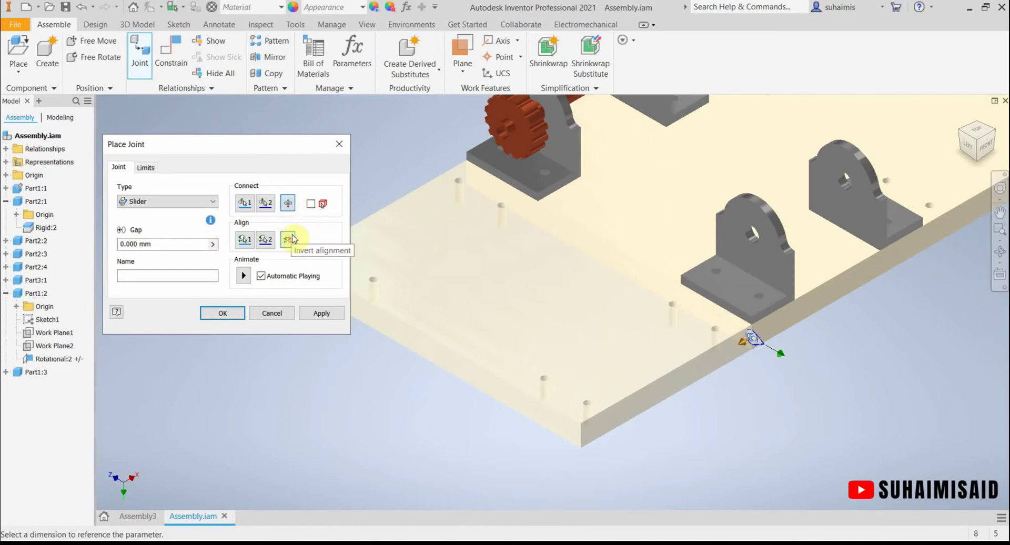
click(290, 239)
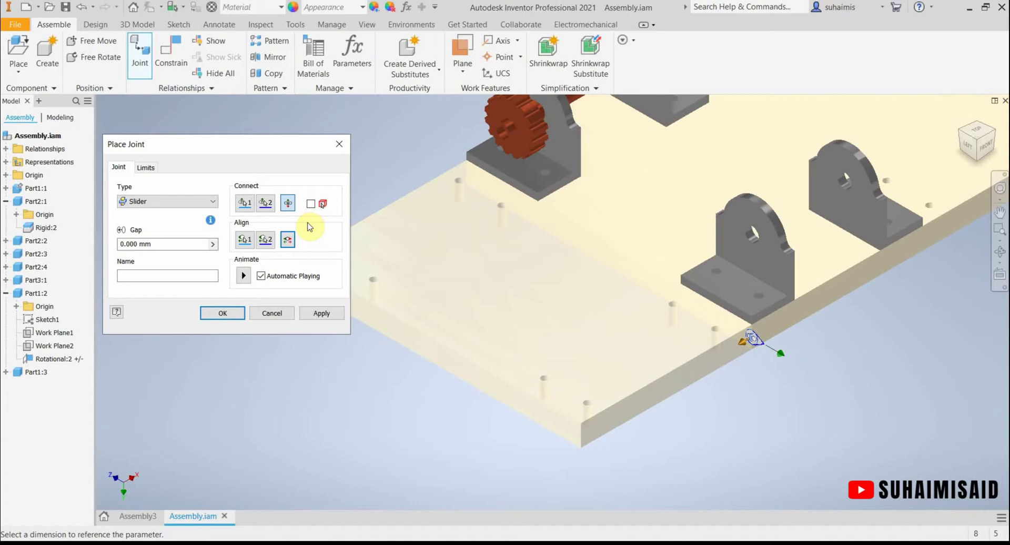
click(222, 314)
Slide the new plate along the base plate's edge to examine the joint's movement, and bring it back in line with the base
drag(520, 327, 543, 363)
scroll(542, 364, down, 3)
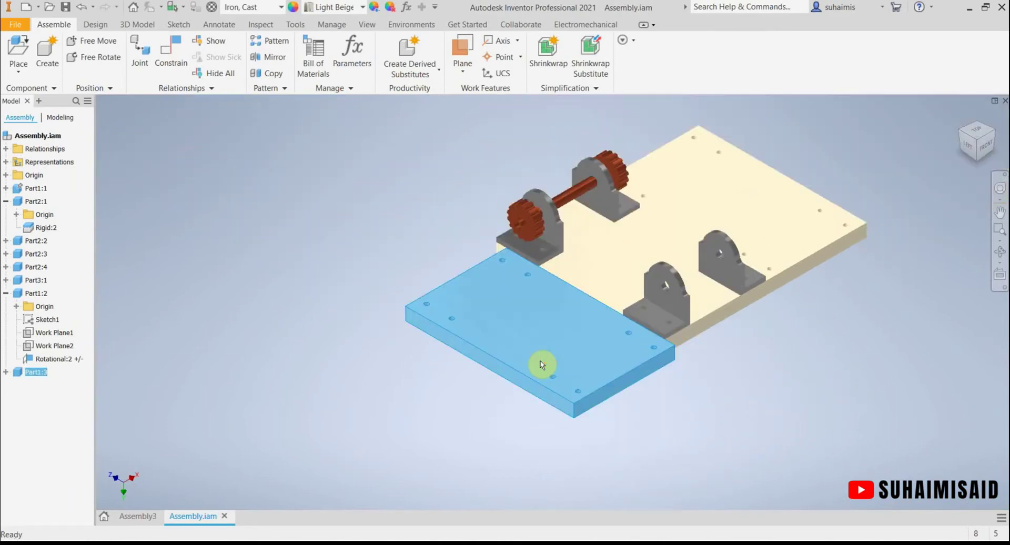
scroll(557, 363, up, 3)
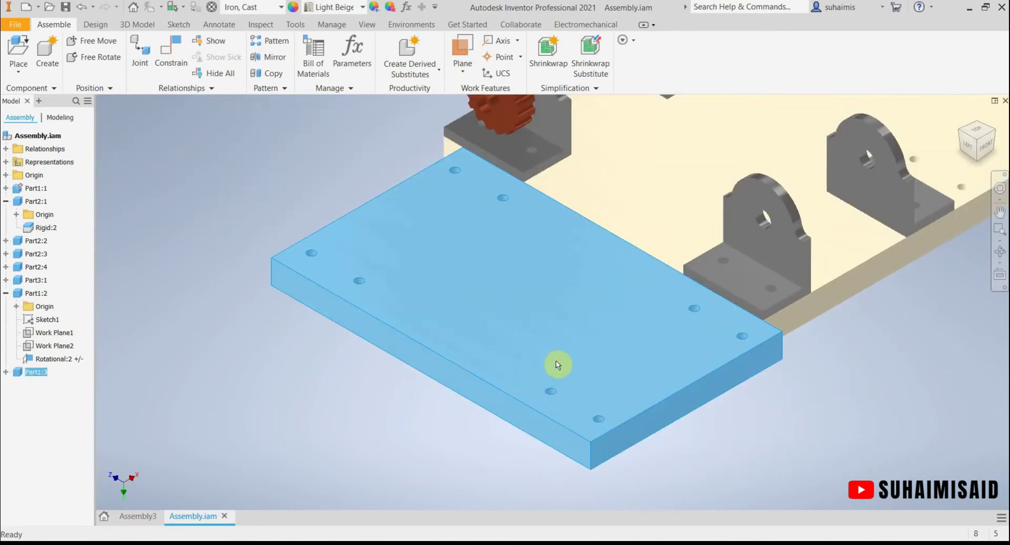
scroll(558, 364, down, 2)
drag(557, 365, 624, 415)
click(667, 425)
click(551, 354)
drag(552, 358, 507, 404)
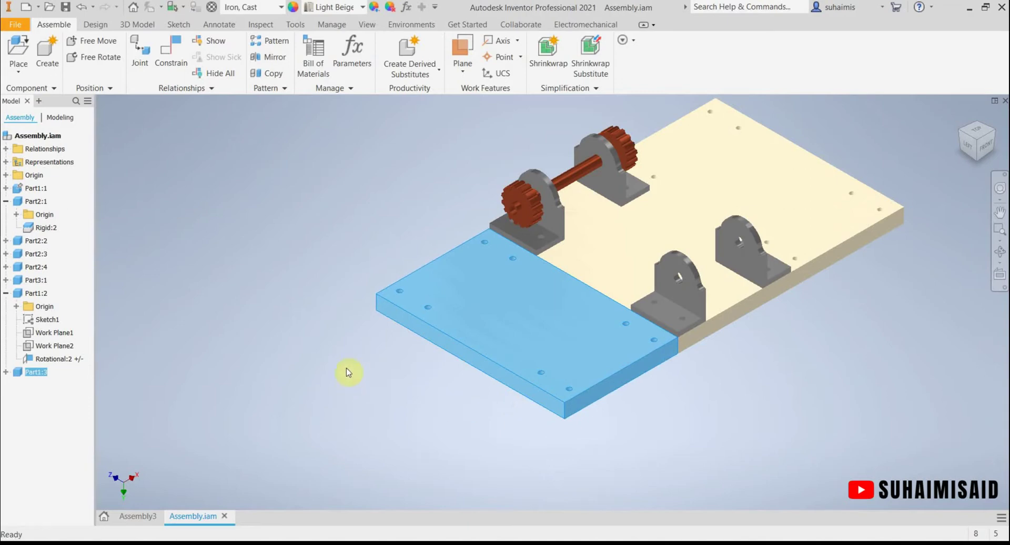
click(443, 217)
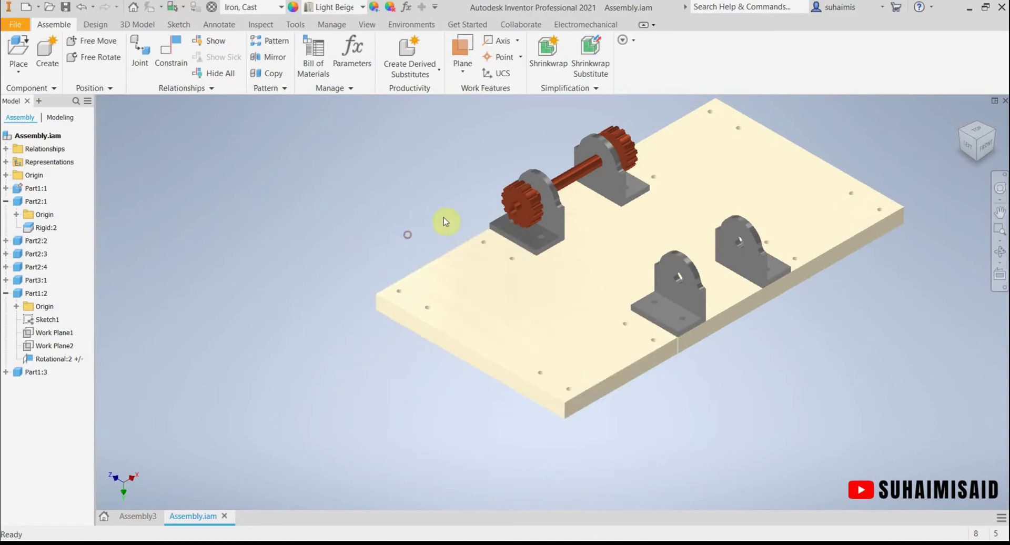
Edit the new plate's slider joint and set its current linear position to 0 in the limits settings
click(484, 299)
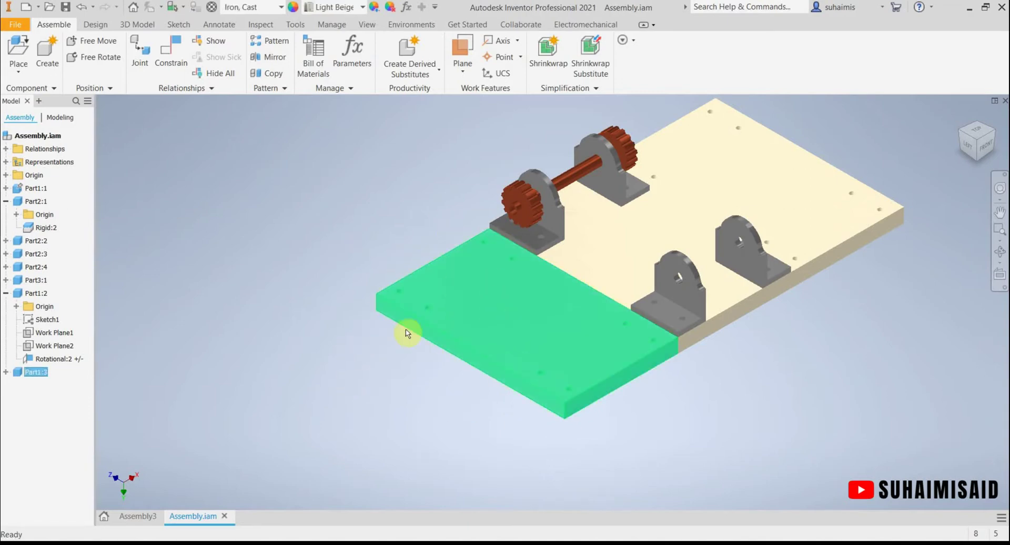
click(6, 372)
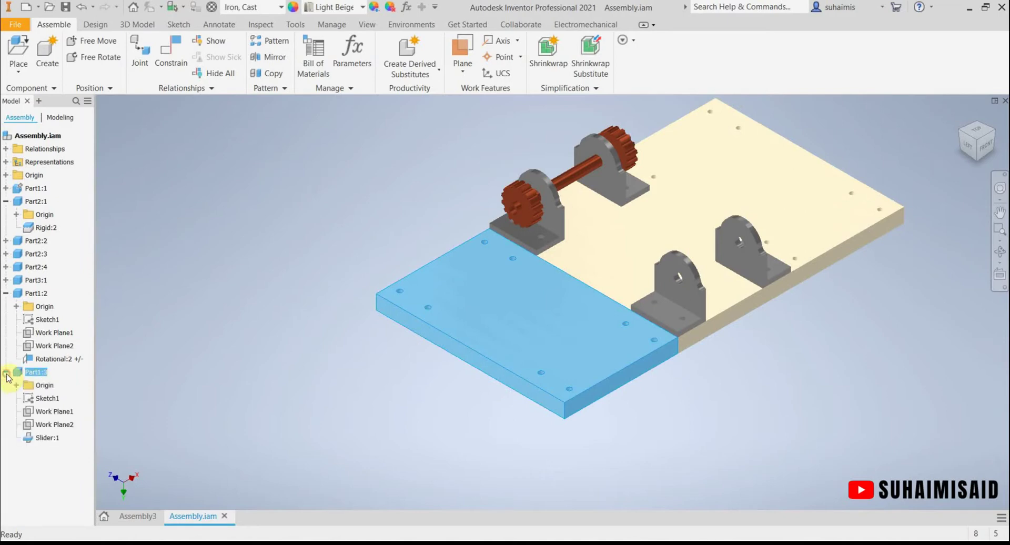
right_click(38, 441)
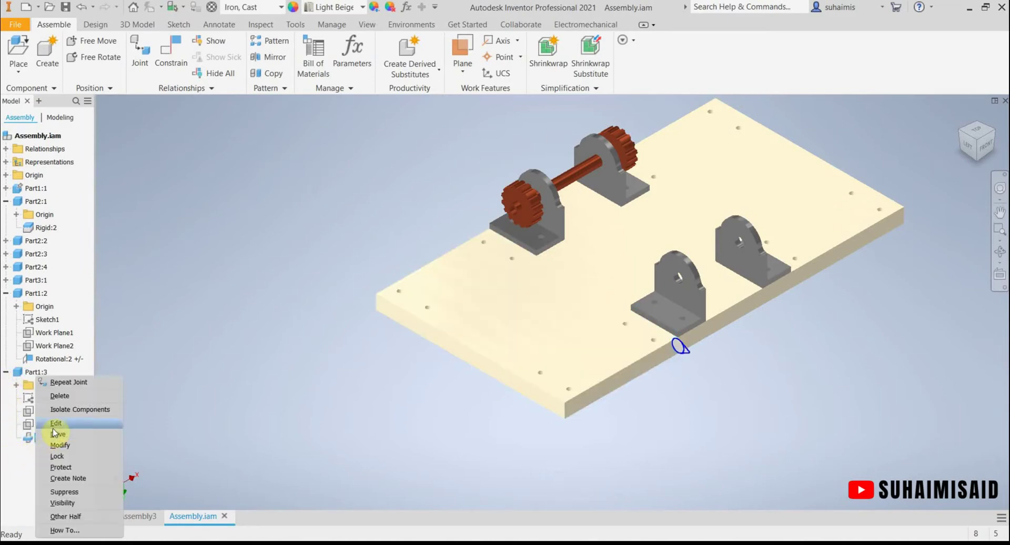
click(53, 425)
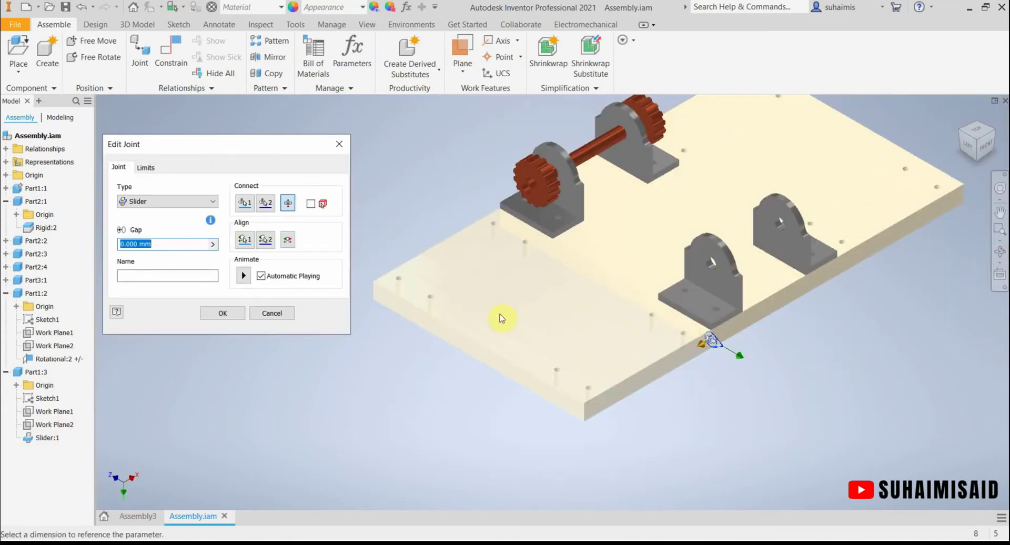
click(157, 169)
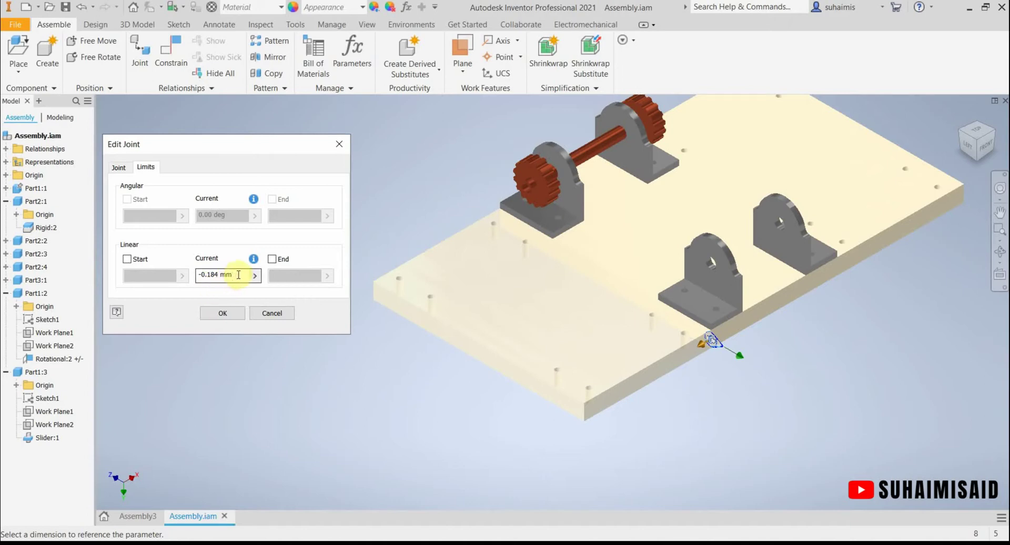
drag(238, 274, 201, 278)
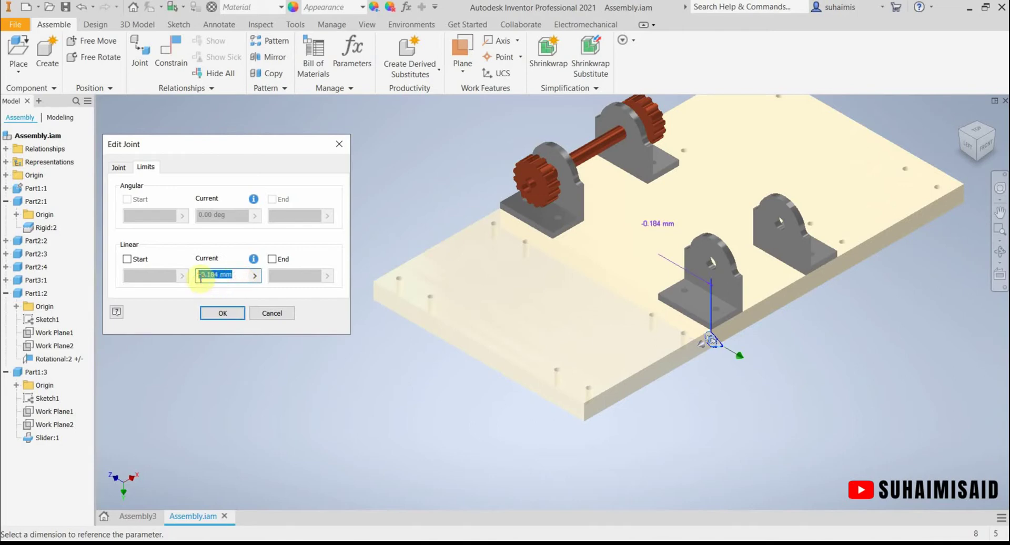
text(0)
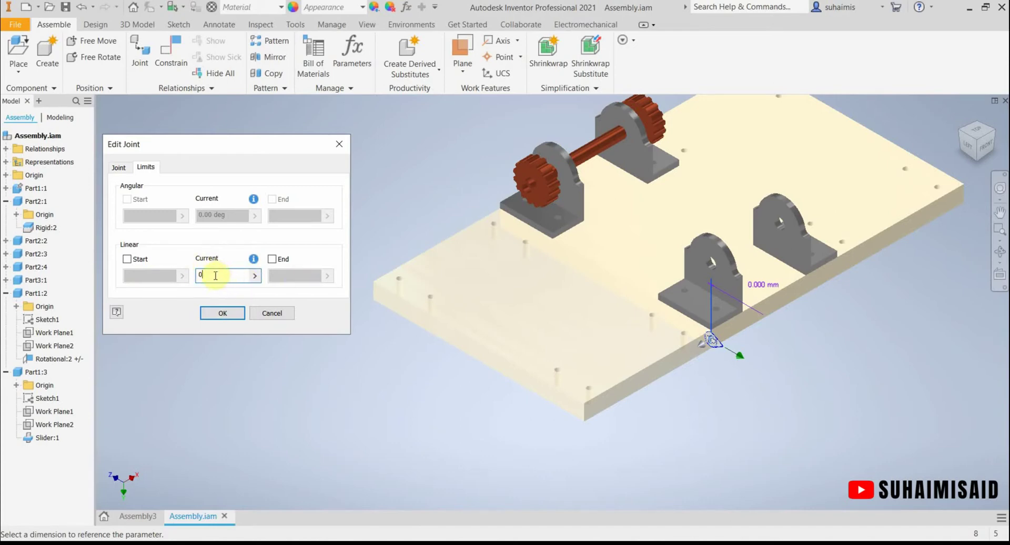
Try 50 mm and 100 mm as the slider joint's current linear position
drag(213, 276, 191, 276)
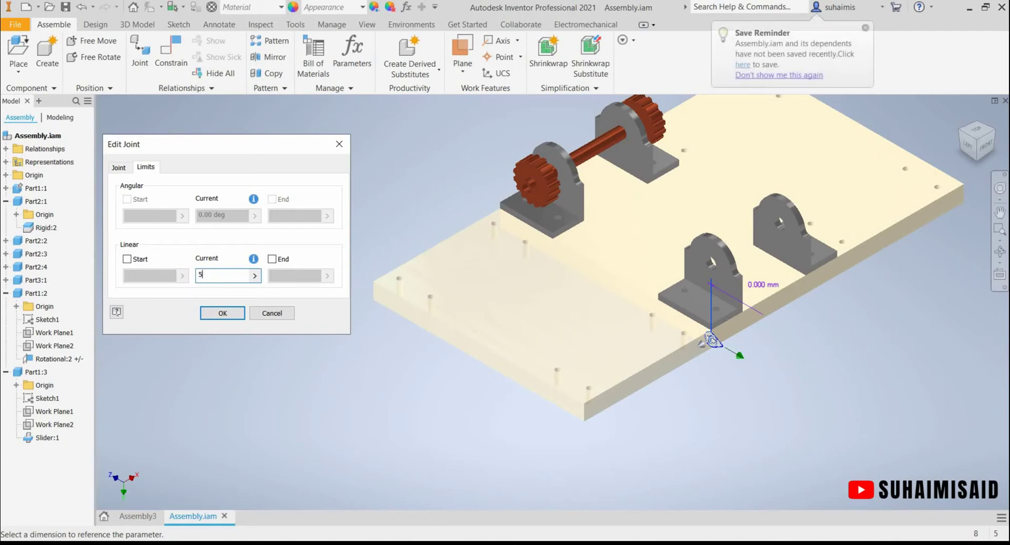
text(50)
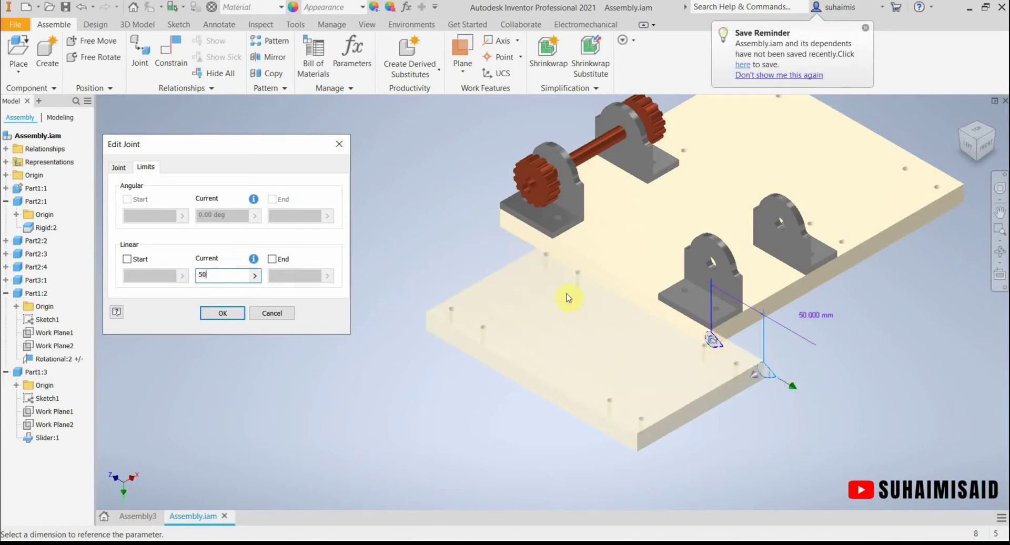
click(232, 275)
double_click(204, 274)
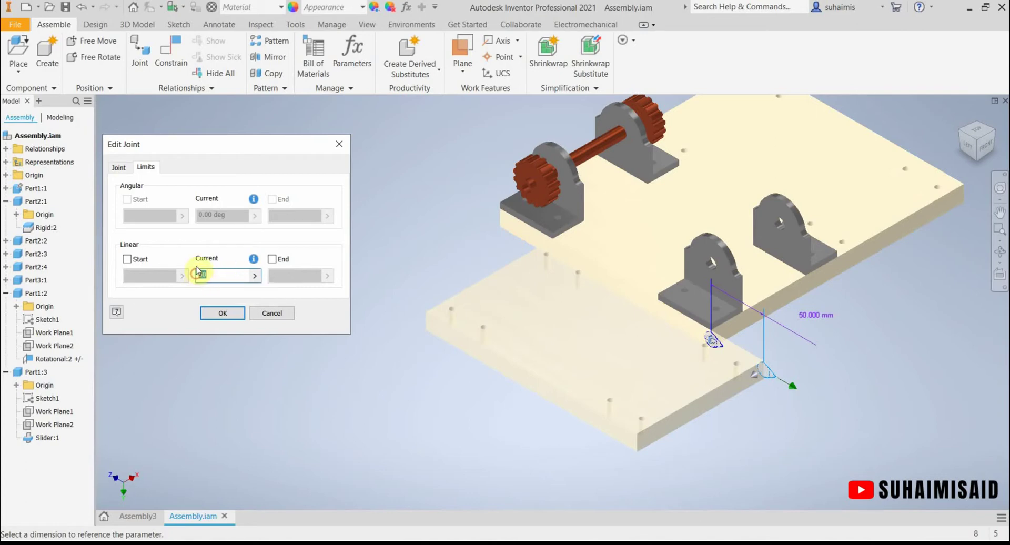
text(10)
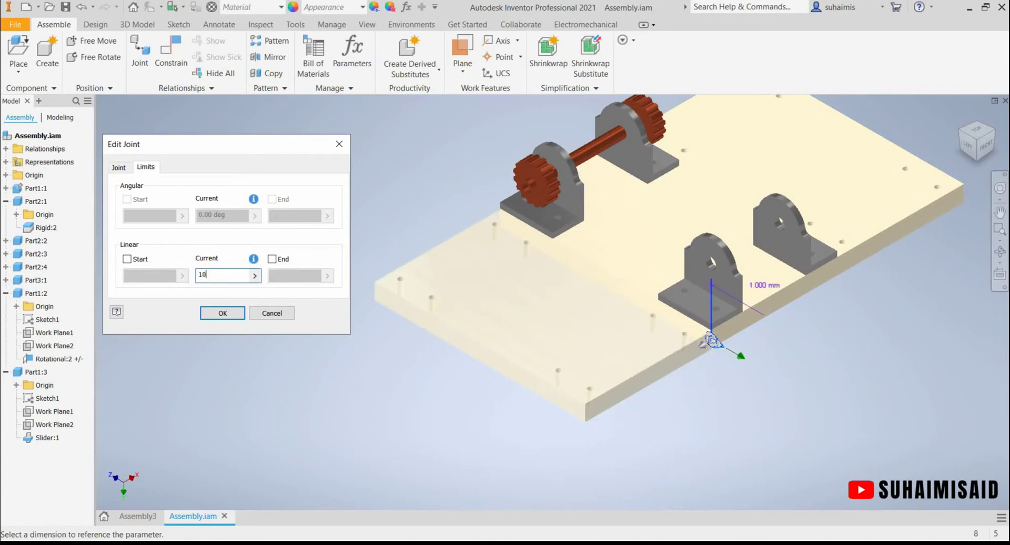
Set the slider joint's current linear position to 200 mm
key(BackSpace)
key(BackSpace)
key(BackSpace)
text(20)
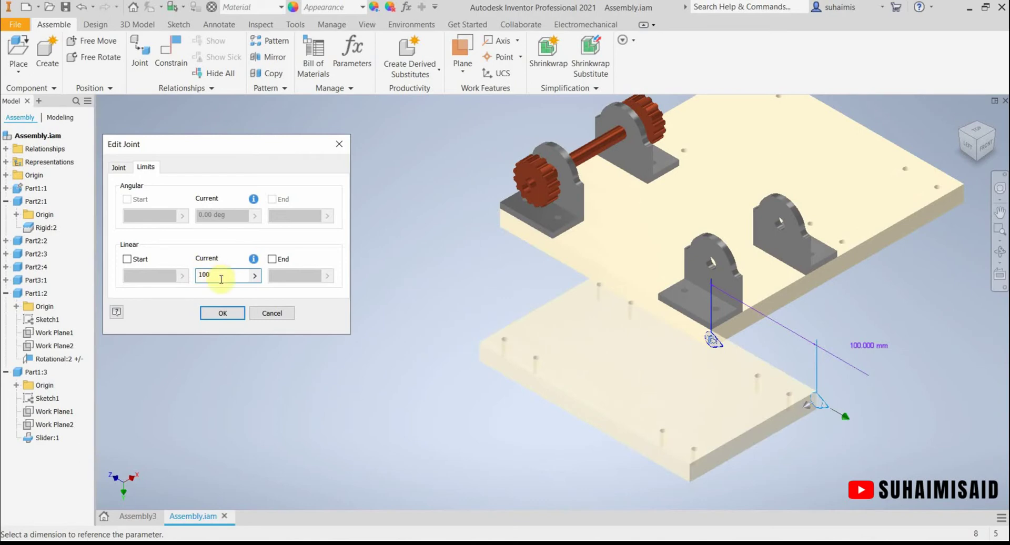
text(0)
scroll(710, 358, down, 2)
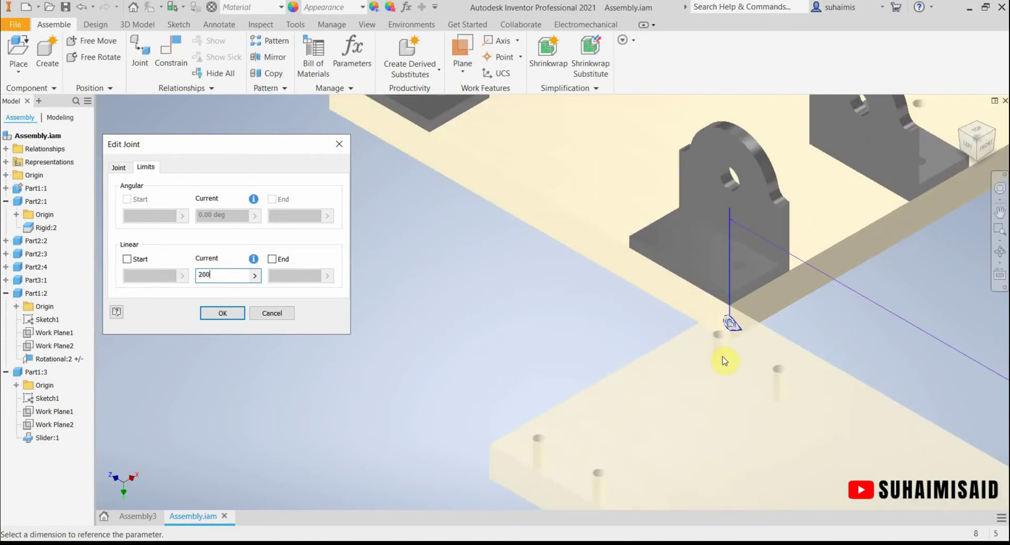
scroll(616, 368, up, 1)
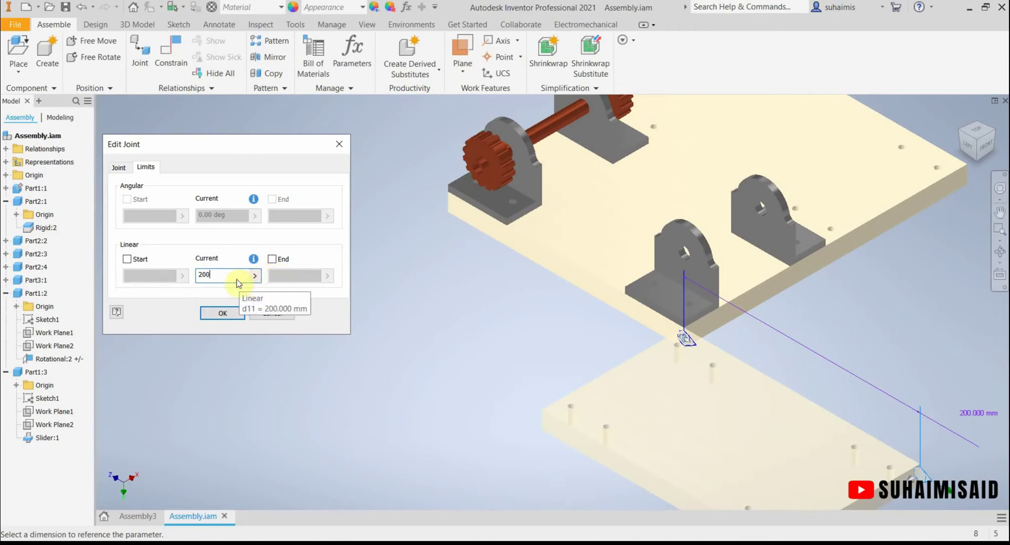
Enable the linear start and end limits, set them to 0 and 200 mm, and accept the edited joint
click(140, 261)
click(275, 259)
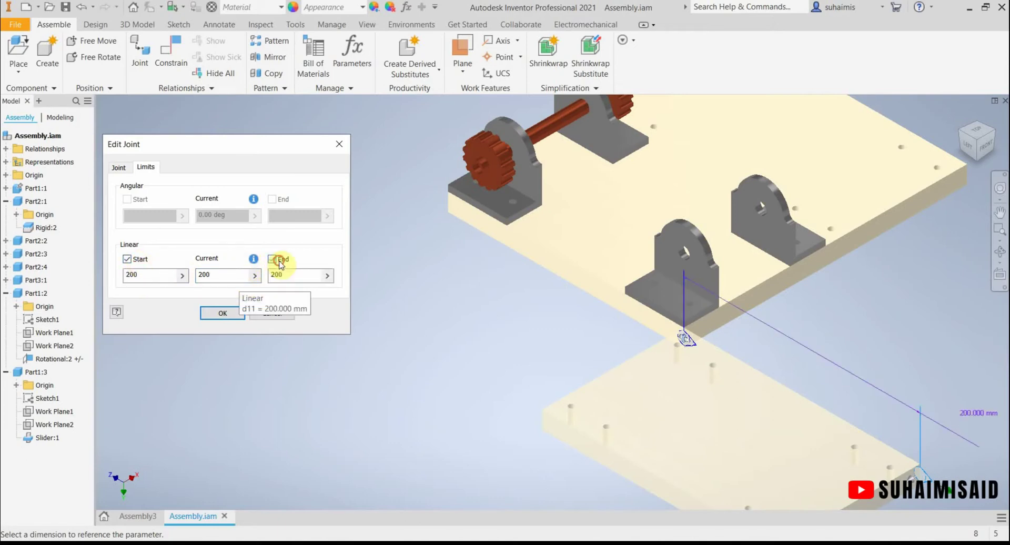
double_click(158, 275)
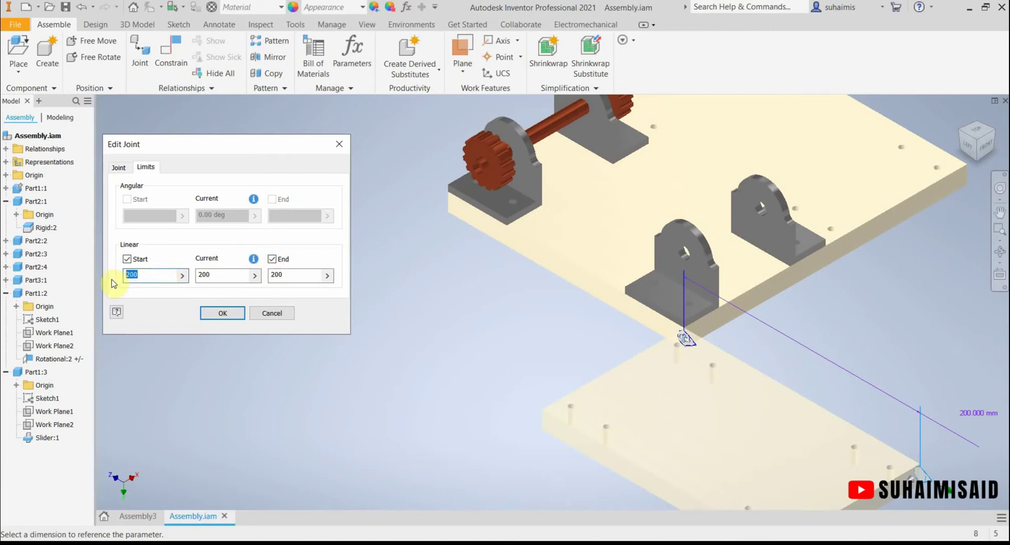
text(0)
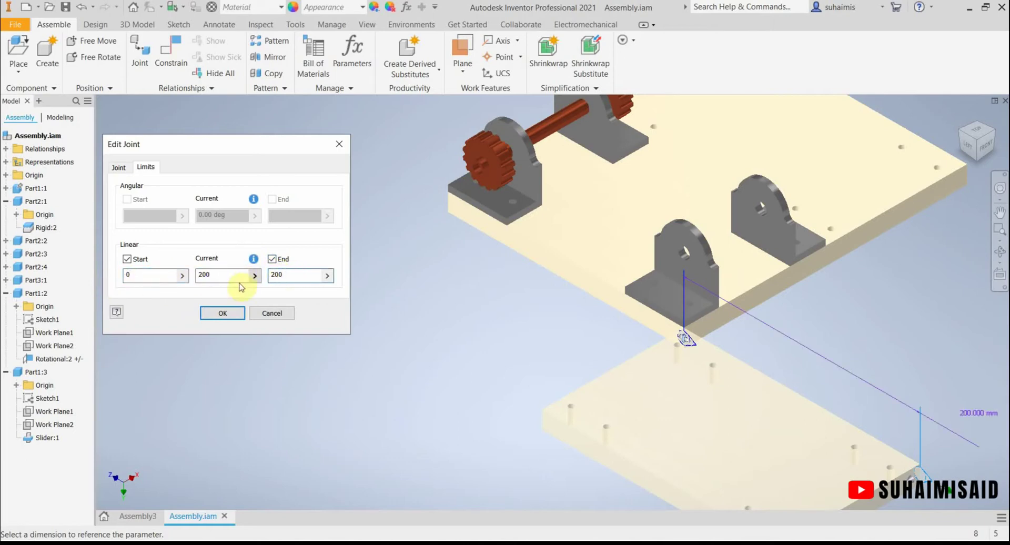
click(223, 314)
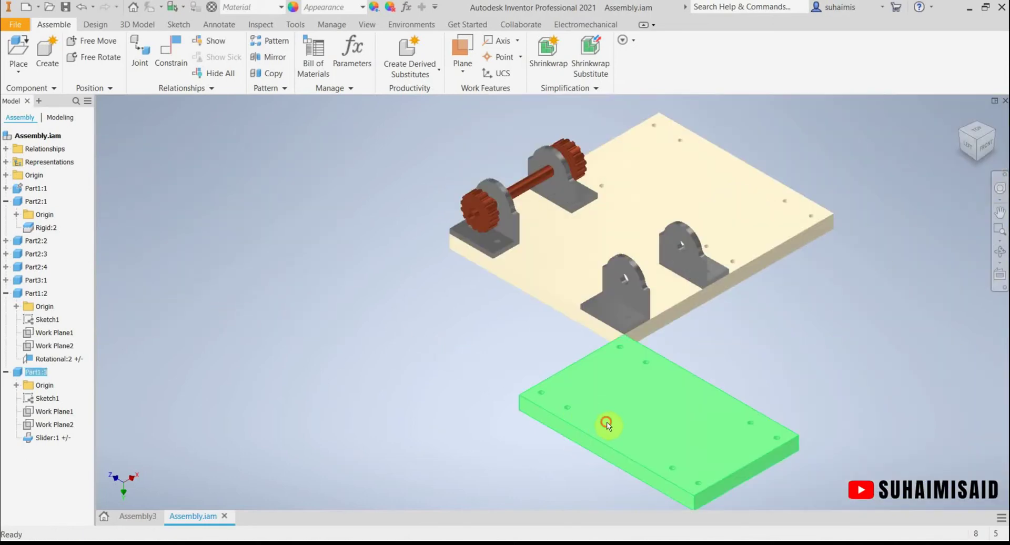
Slide the new plate back until it lines up with the base plate, and test its movement against the start limit
drag(607, 421, 376, 334)
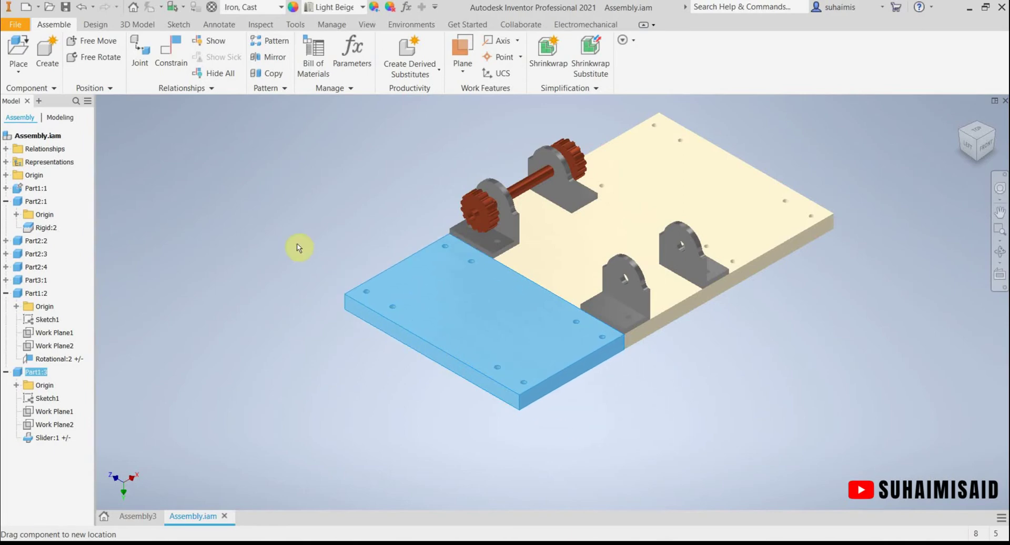
click(407, 295)
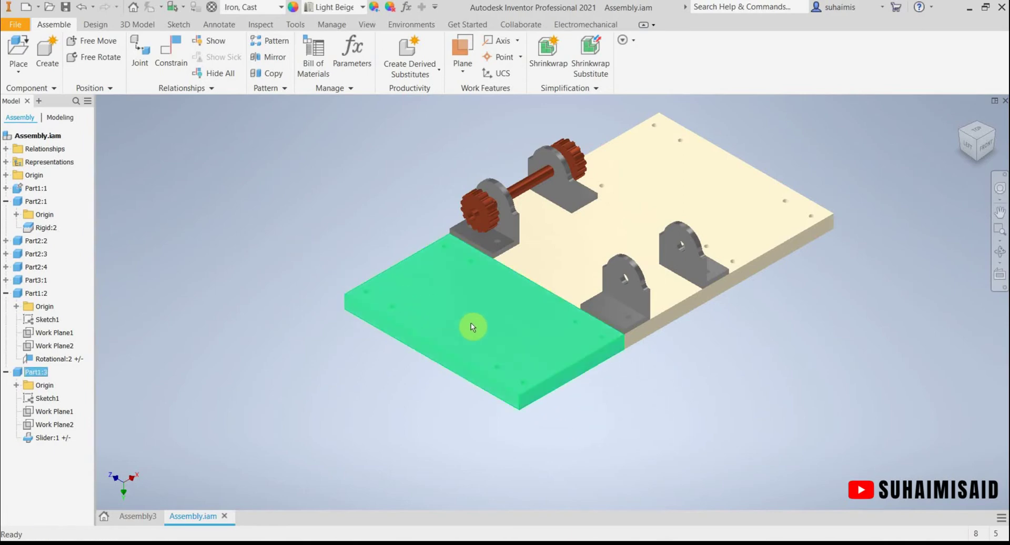
drag(501, 330, 405, 278)
click(513, 336)
drag(513, 336, 433, 286)
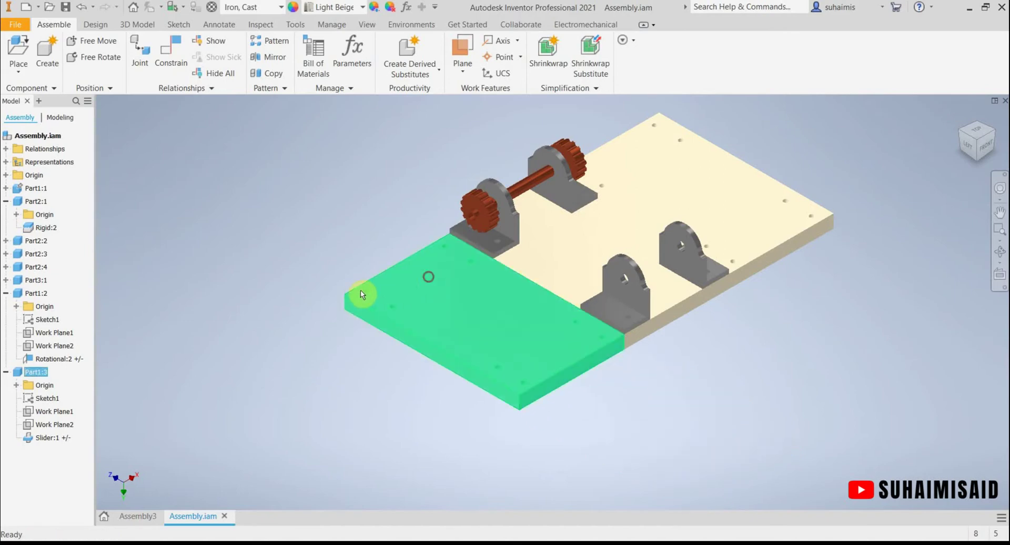
click(316, 249)
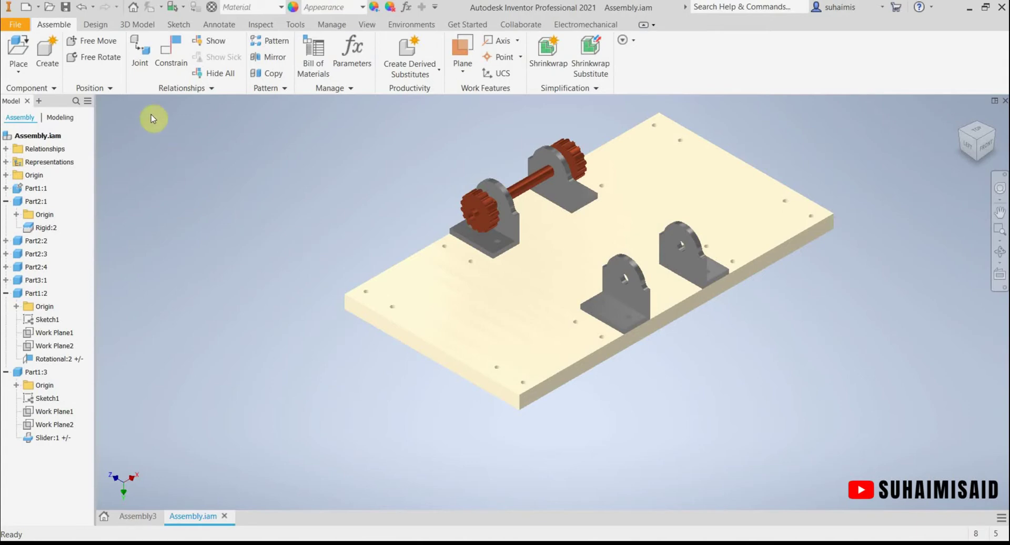
Review the available types for a new joint and close the command without creating one
click(140, 52)
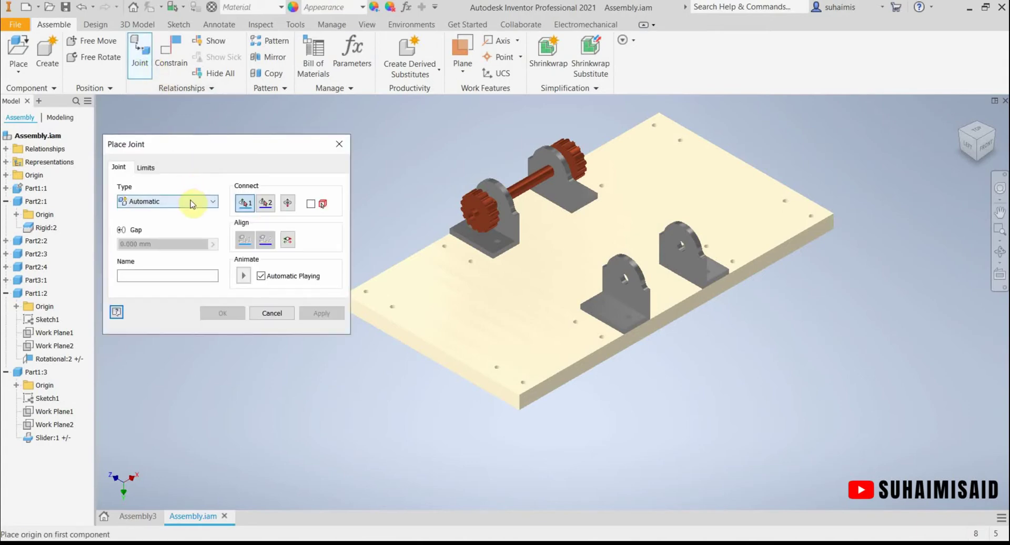
click(209, 199)
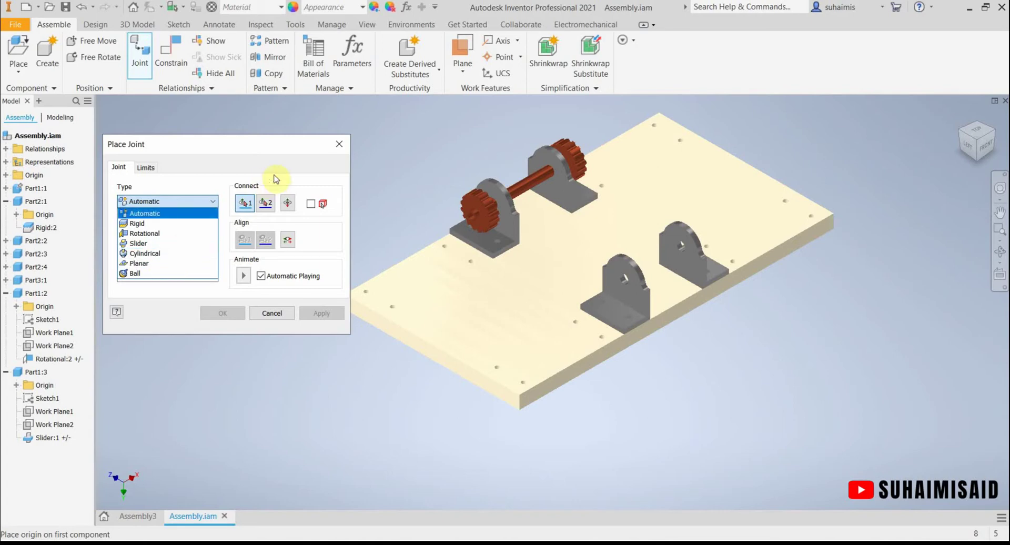
click(339, 145)
click(338, 146)
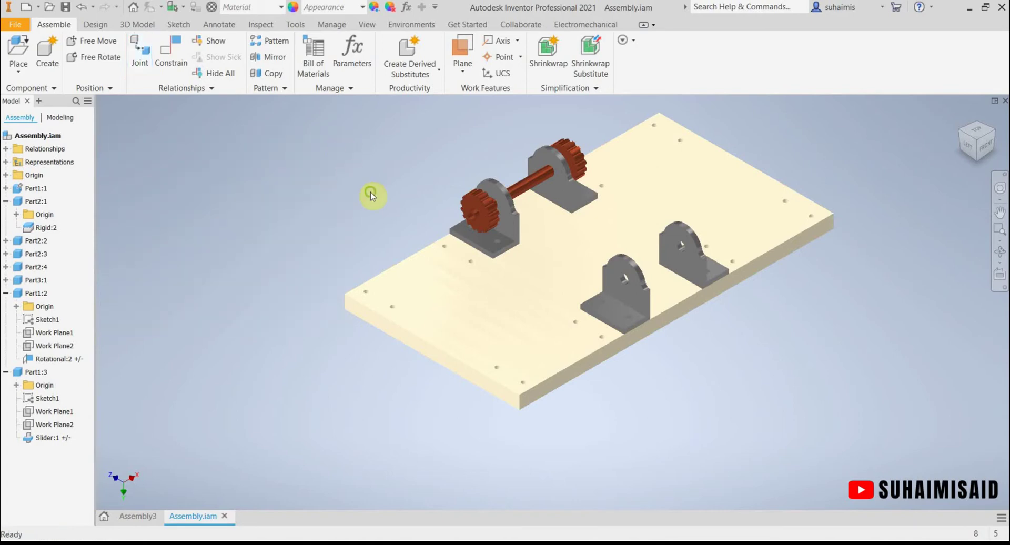
Add a second copy of the gear shaft Part3 to the assembly, near the base plate's far corner
scroll(308, 217, up, 2)
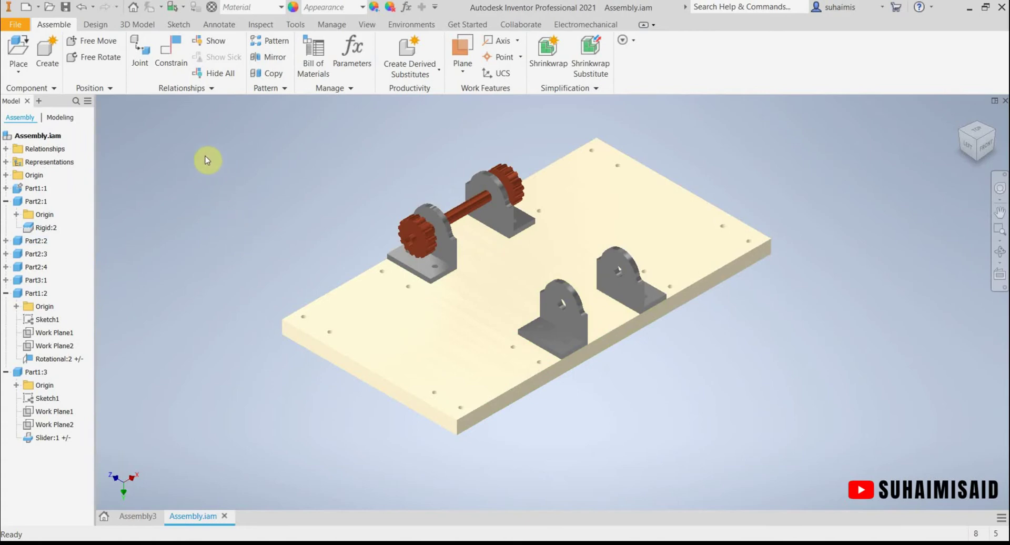
click(508, 184)
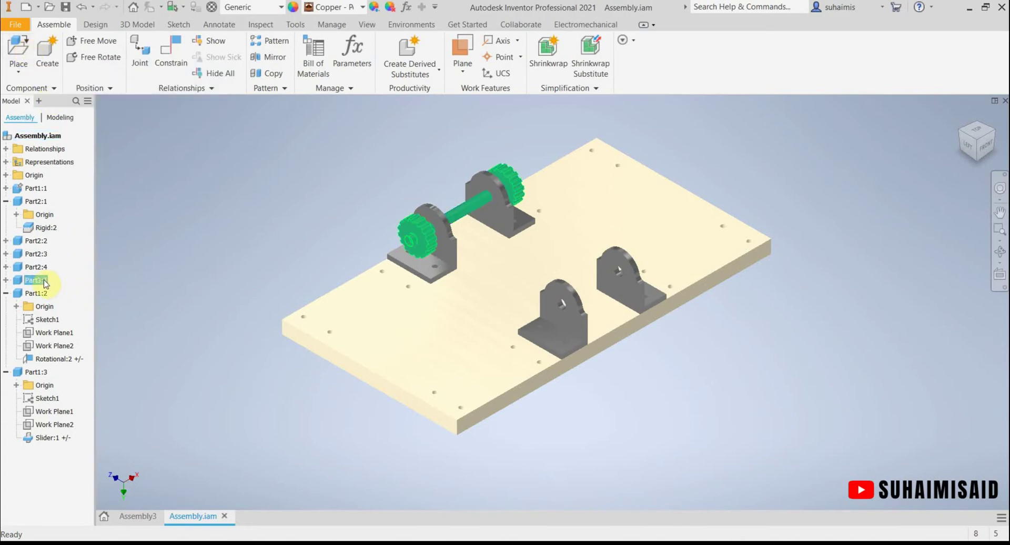
drag(554, 188, 773, 215)
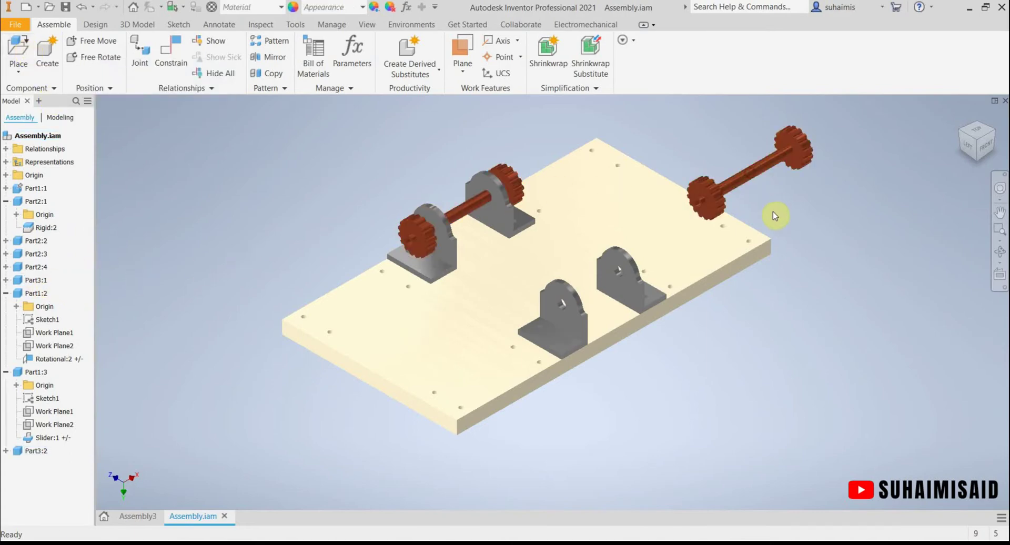
Move the second gear shaft off the base plate's far corner to just above the two empty brackets
drag(740, 182, 567, 320)
scroll(565, 254, up, 3)
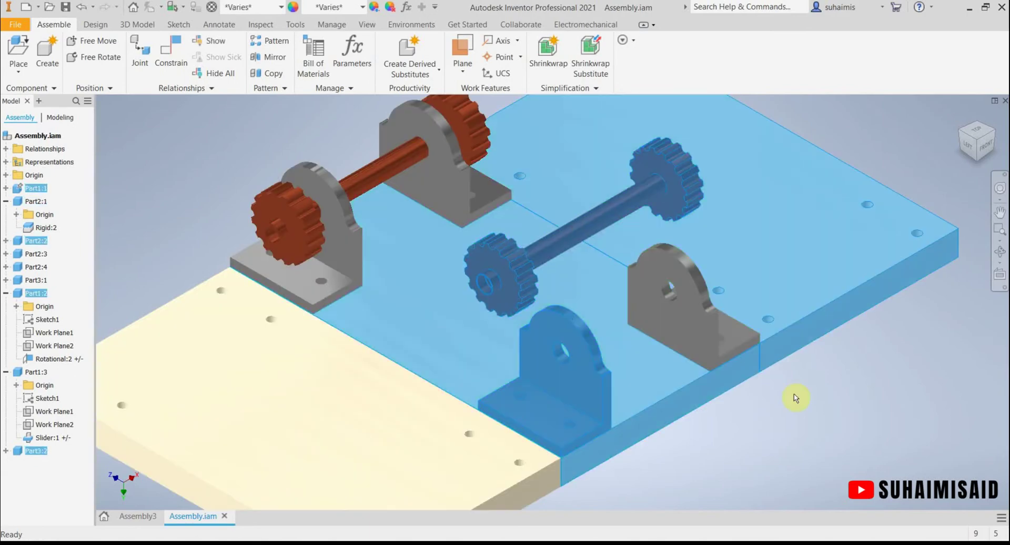
click(796, 399)
drag(582, 229, 652, 279)
drag(472, 111, 489, 242)
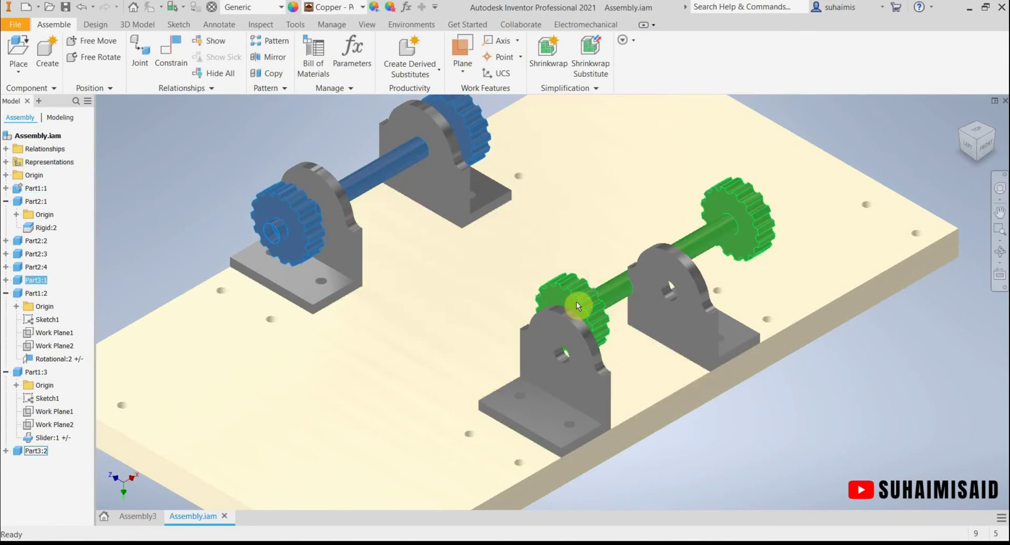
drag(576, 301, 743, 360)
click(775, 401)
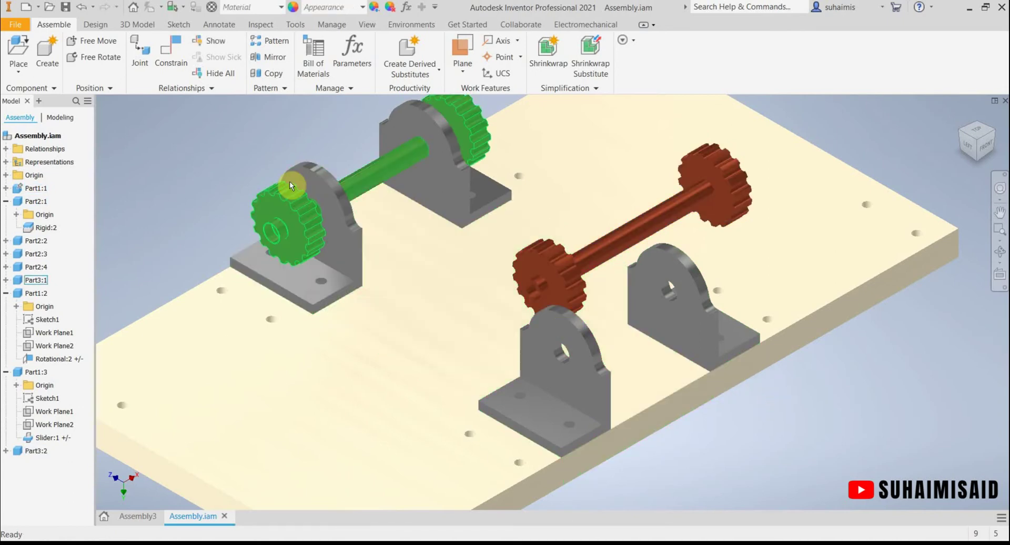
Set up a Cylindrical joint connecting the loose gear shaft, at the inner face of its gear, to the hole of the nearby bracket
click(169, 77)
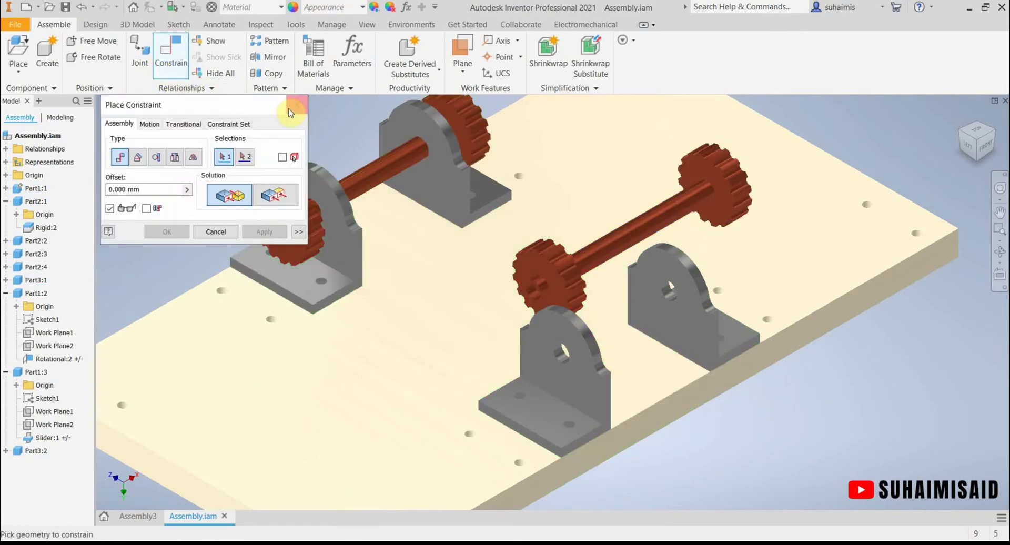
click(140, 55)
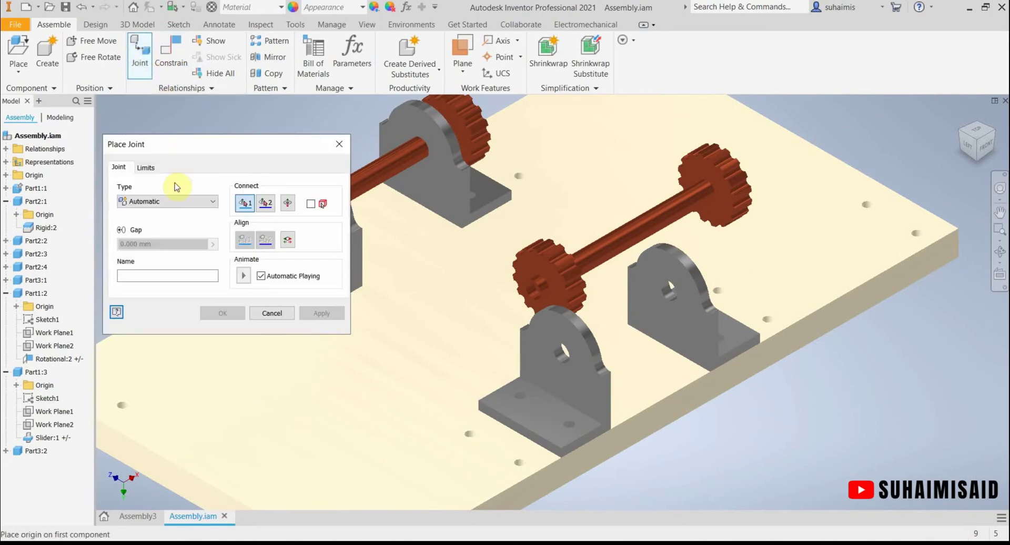
click(160, 202)
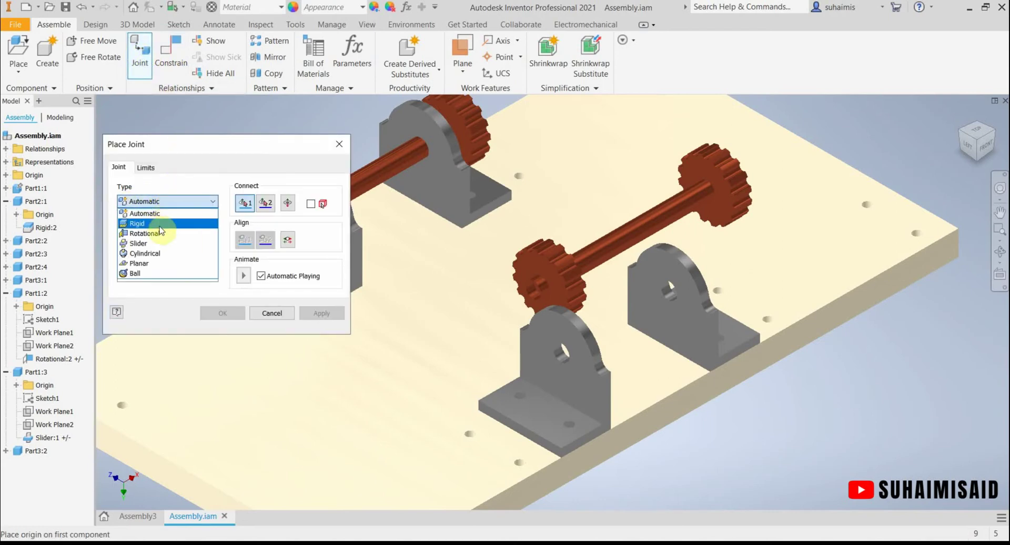
click(142, 253)
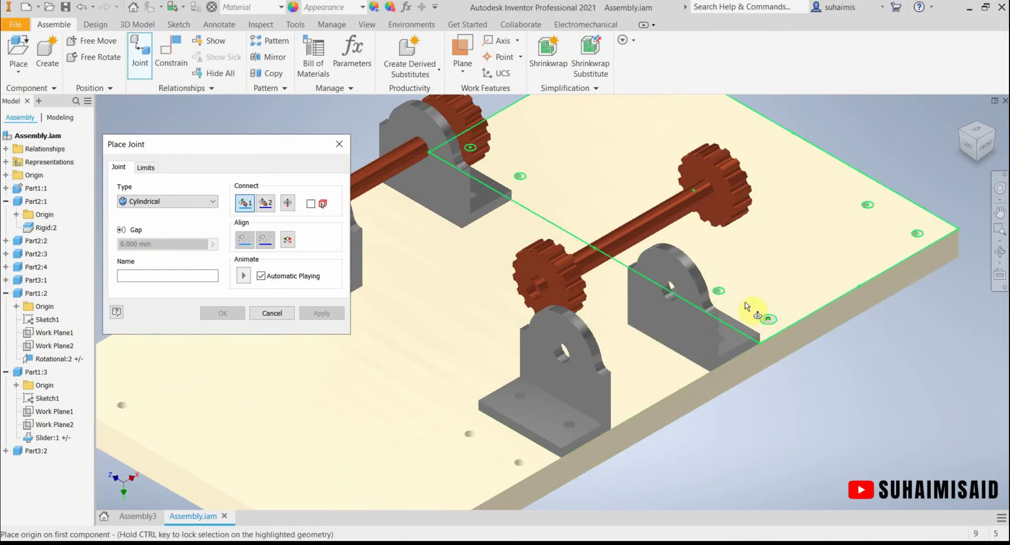
click(713, 194)
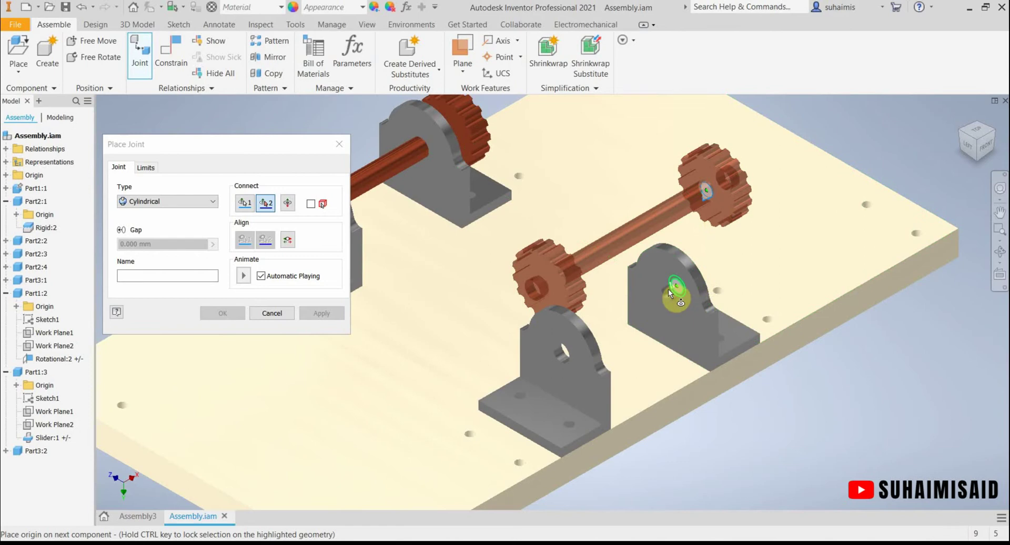
click(963, 153)
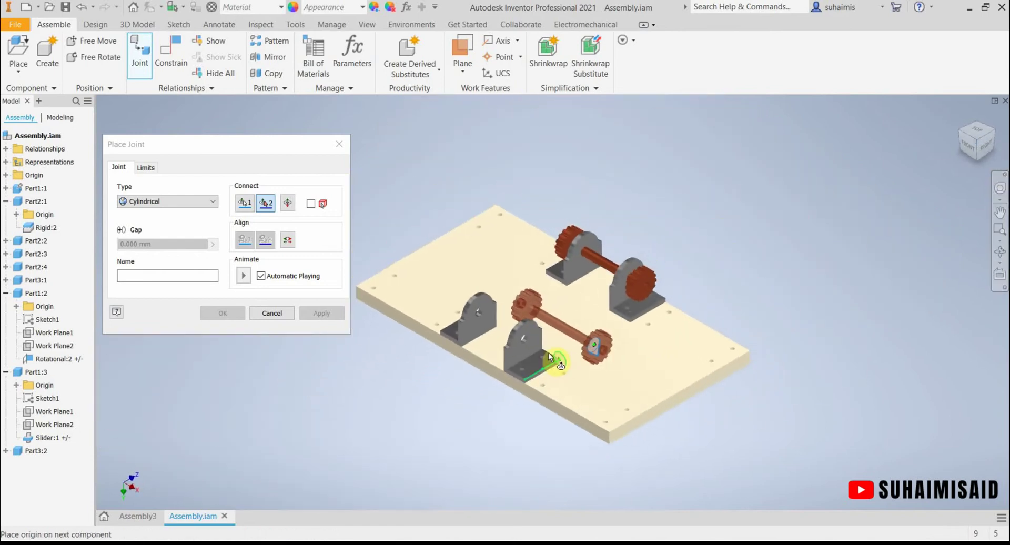
scroll(547, 354, up, 2)
scroll(530, 340, up, 4)
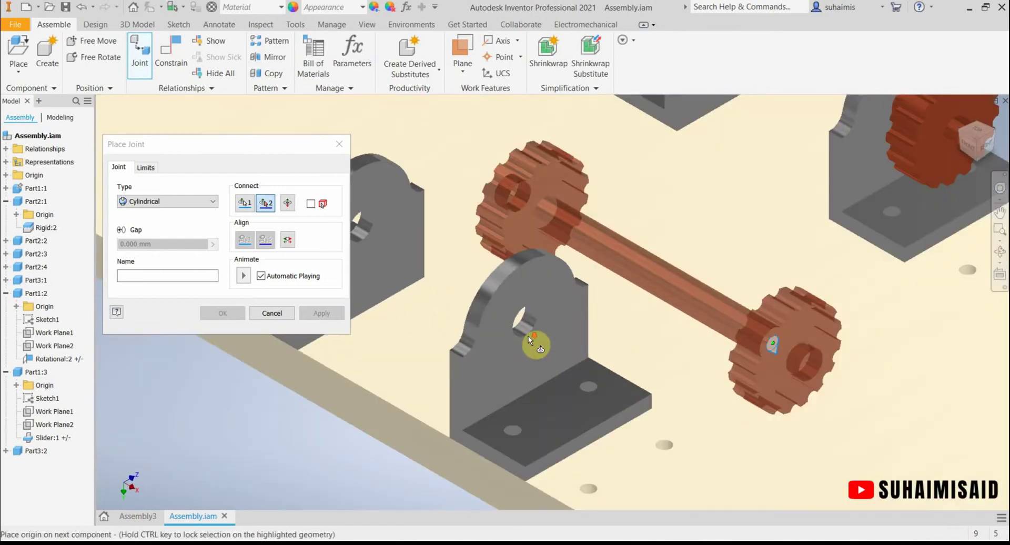
click(528, 336)
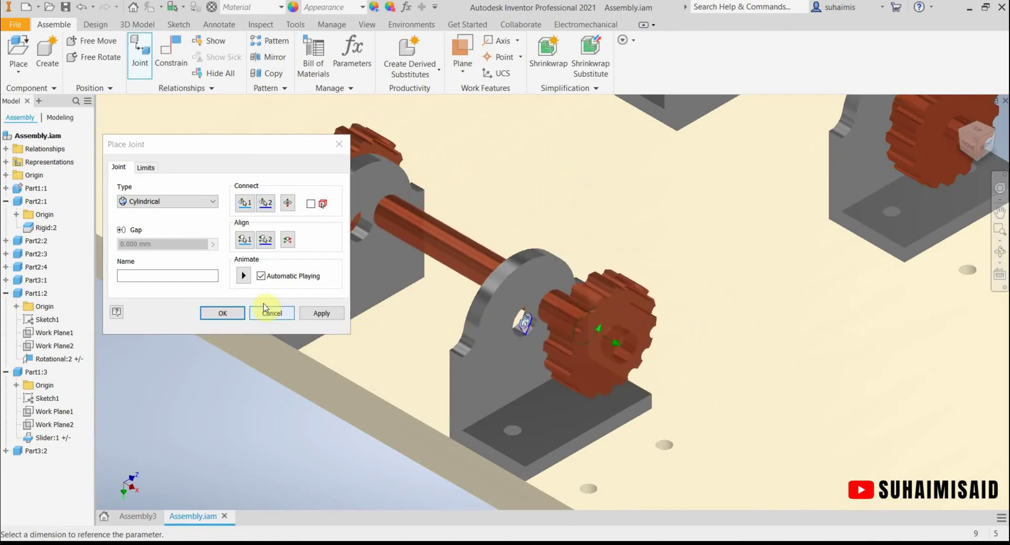
Preview the cylindrical joint's motion and accept it, testing how the gear shaft slides and turns in the brackets
scroll(249, 386, down, 3)
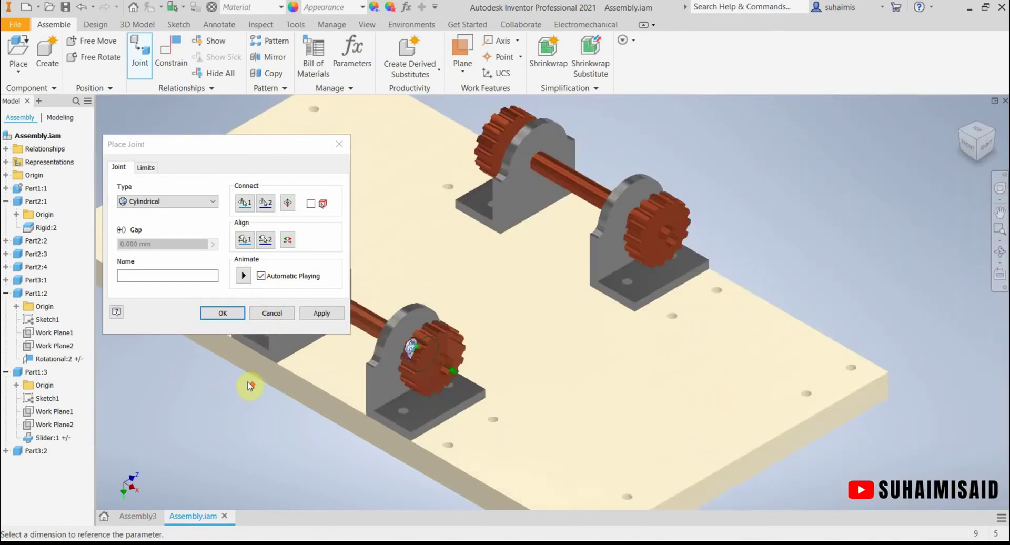
scroll(248, 382, up, 4)
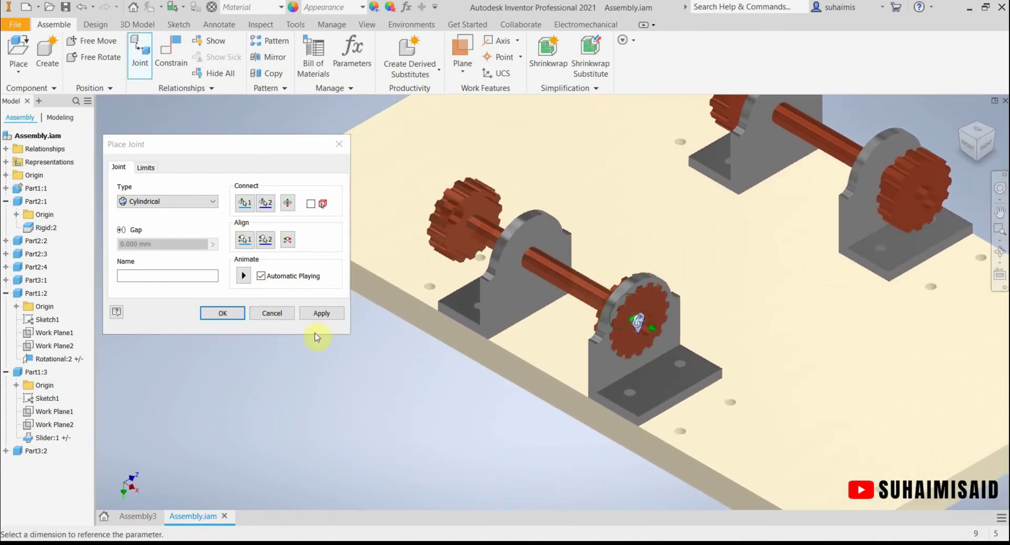
click(244, 276)
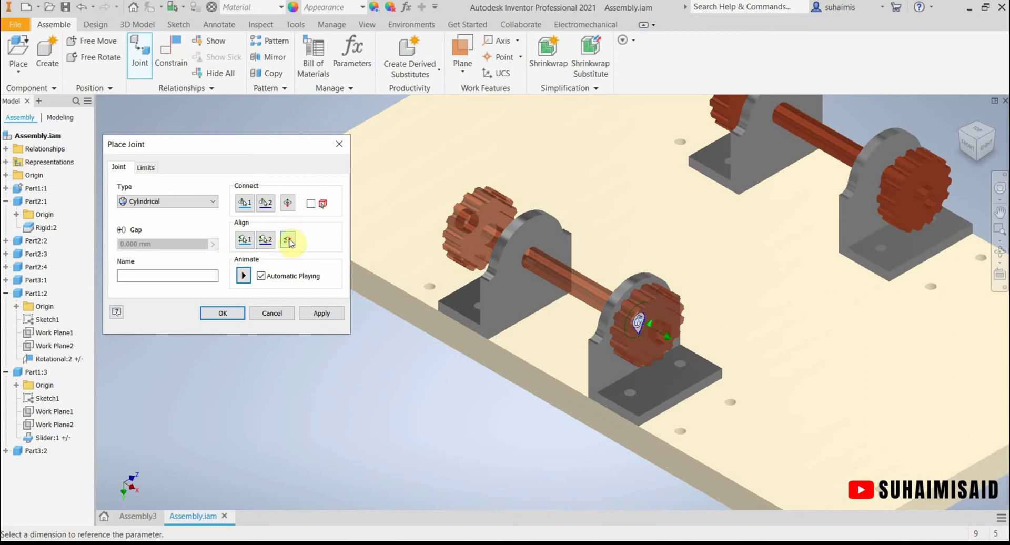
click(216, 314)
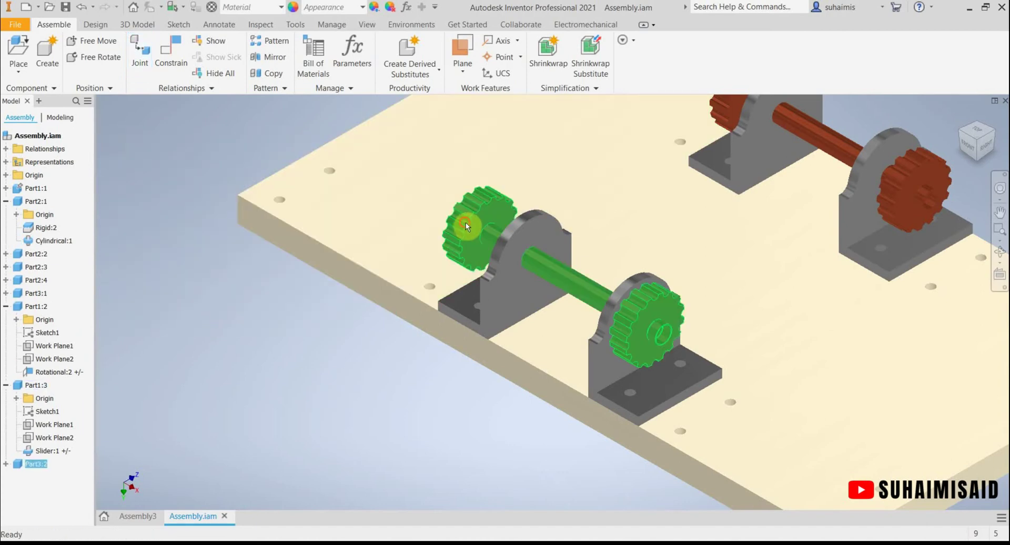
drag(463, 220, 466, 254)
mouse_move(652, 349)
mouse_down()
mouse_move(601, 318)
mouse_move(672, 361)
mouse_move(646, 347)
mouse_move(671, 351)
mouse_move(674, 326)
mouse_move(643, 359)
mouse_move(668, 370)
mouse_move(651, 361)
mouse_up()
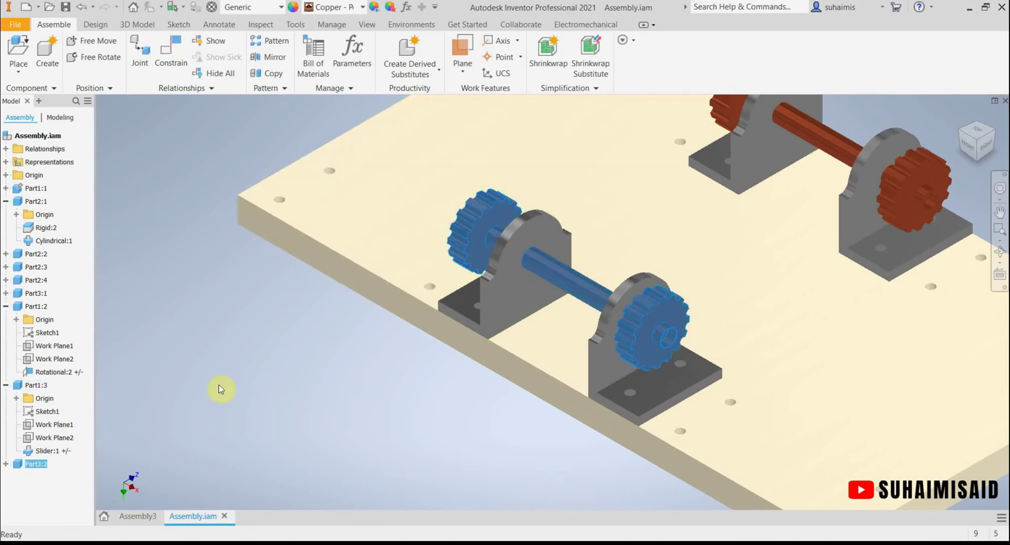
Edit the second gear shaft's cylindrical joint and set its current linear position to 0 mm
click(6, 465)
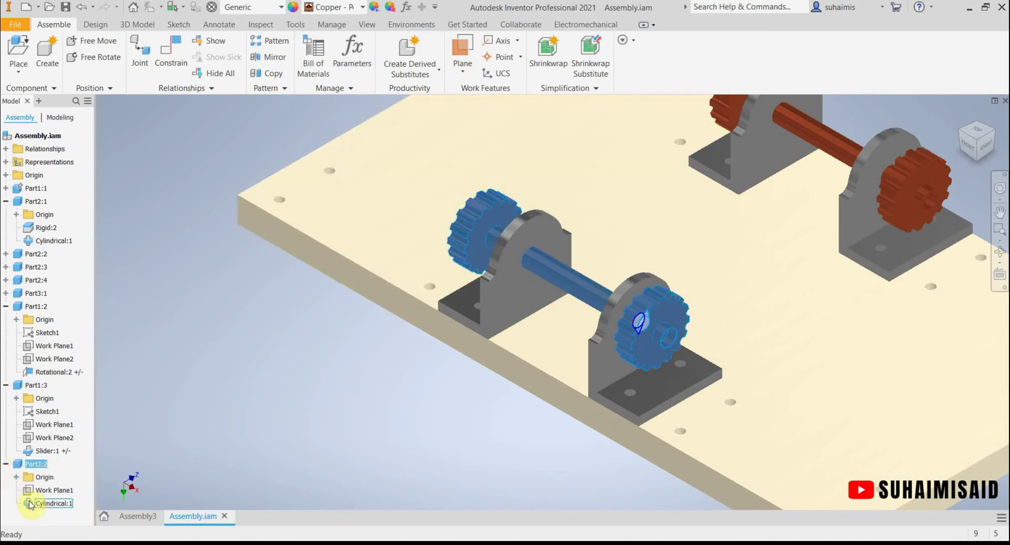
right_click(52, 505)
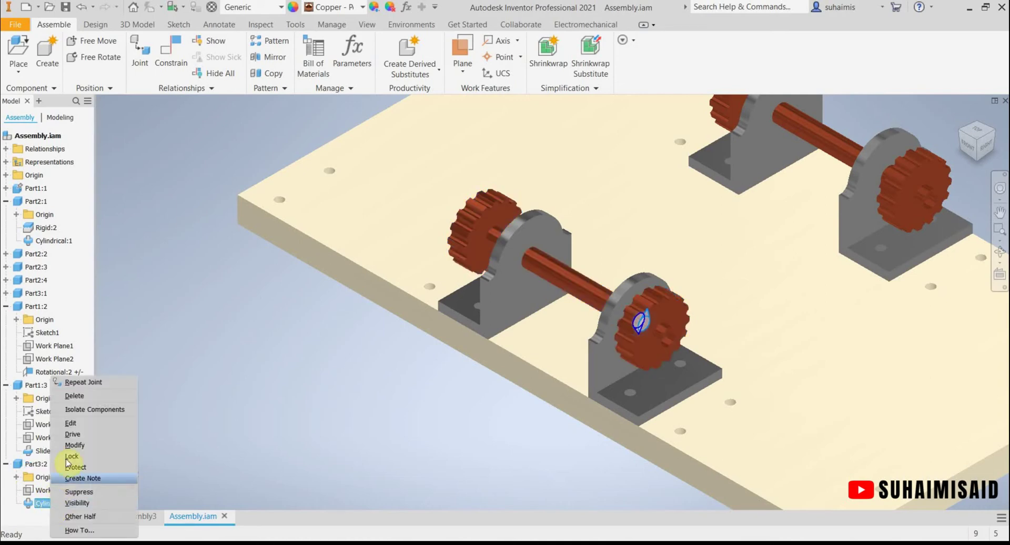
click(78, 424)
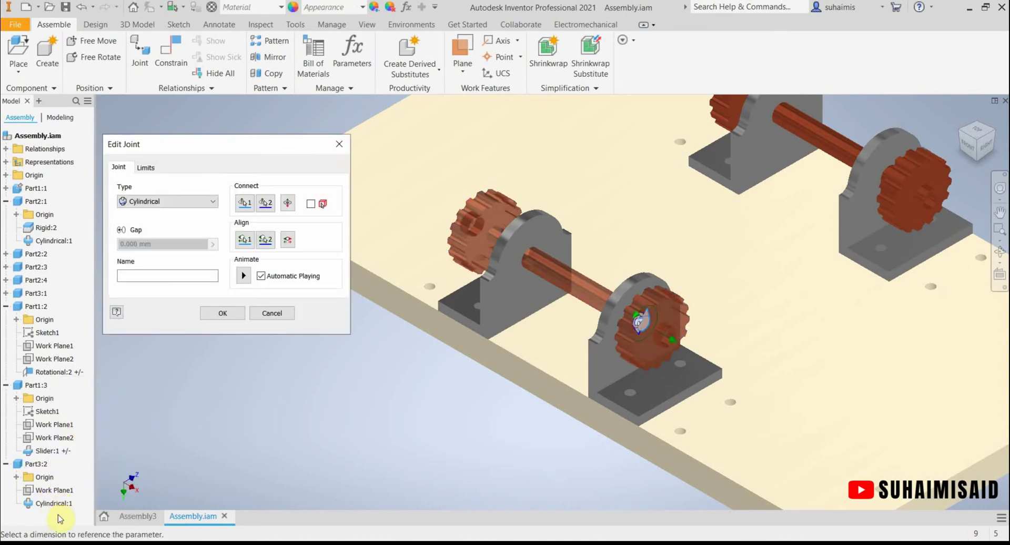
click(142, 172)
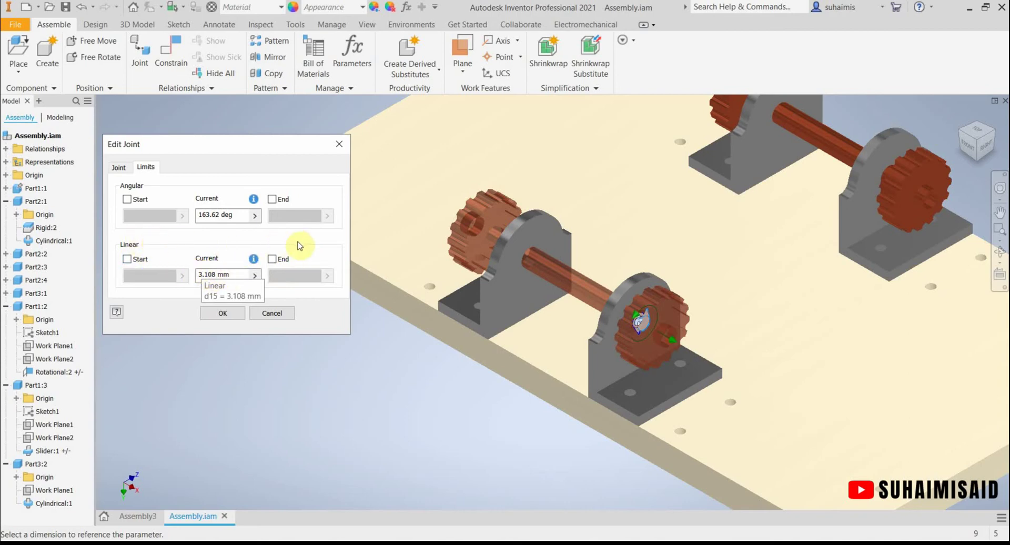
click(235, 276)
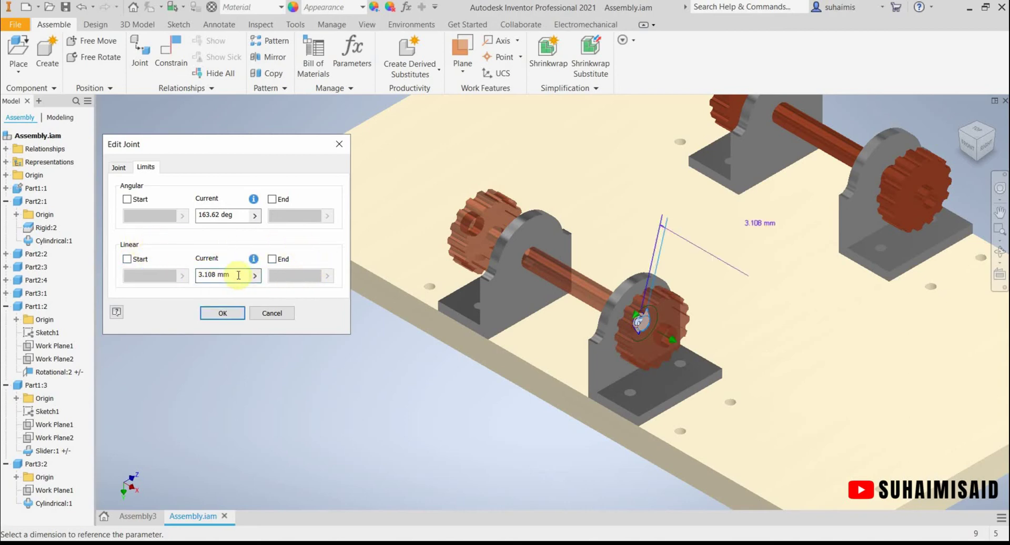
drag(238, 275, 193, 280)
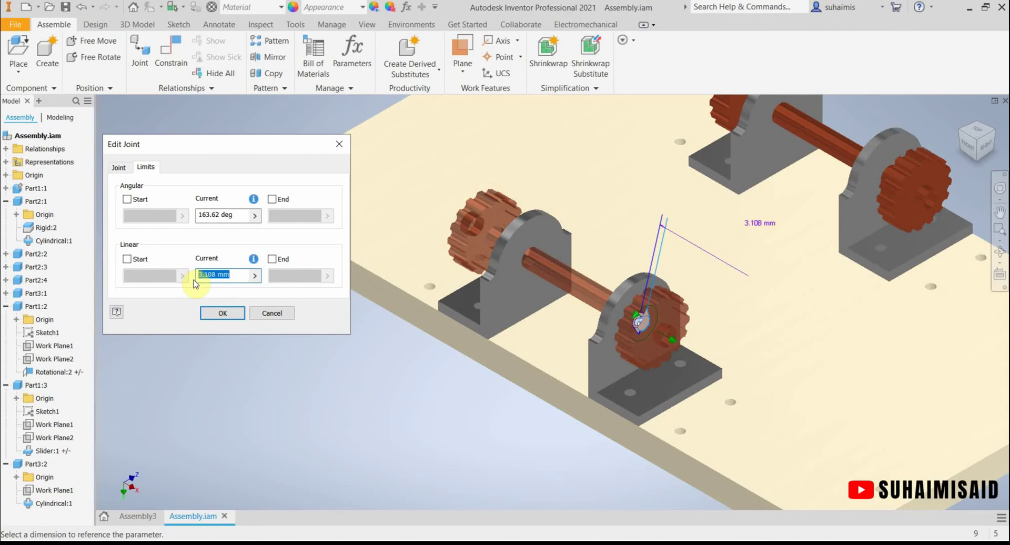
text(0)
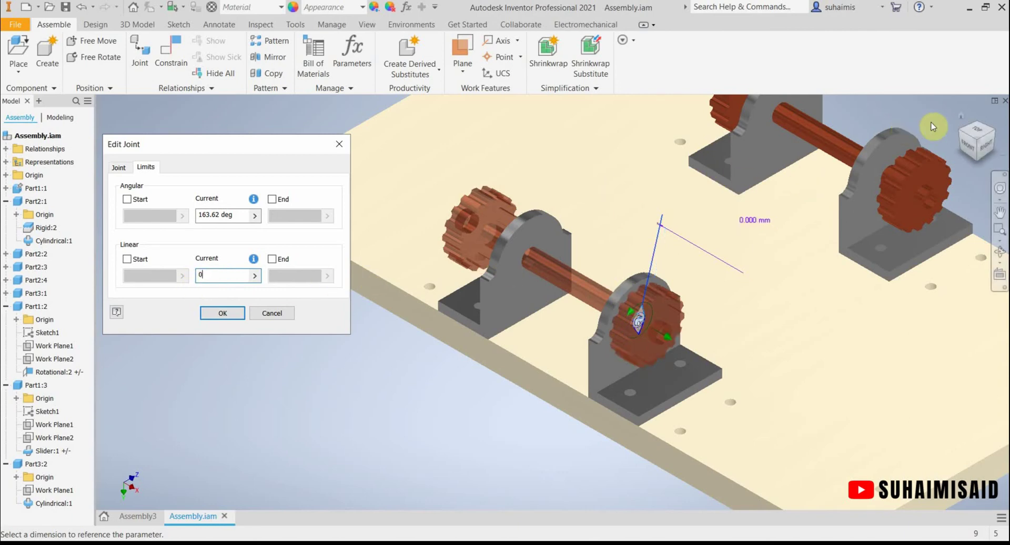
Check the gear clearance from the front, trying a current linear position of 10 mm and then setting it to 20 mm
click(968, 150)
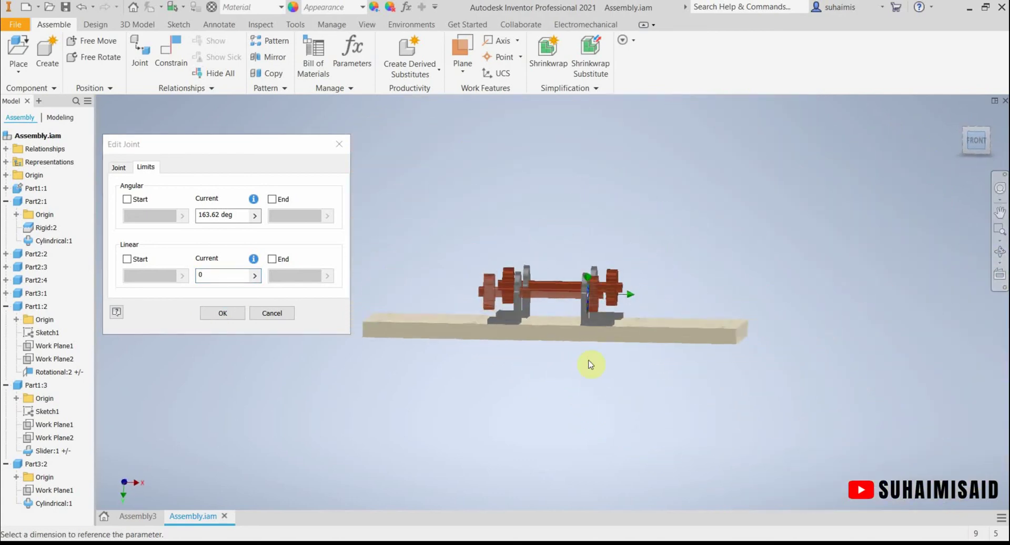
scroll(583, 298, up, 2)
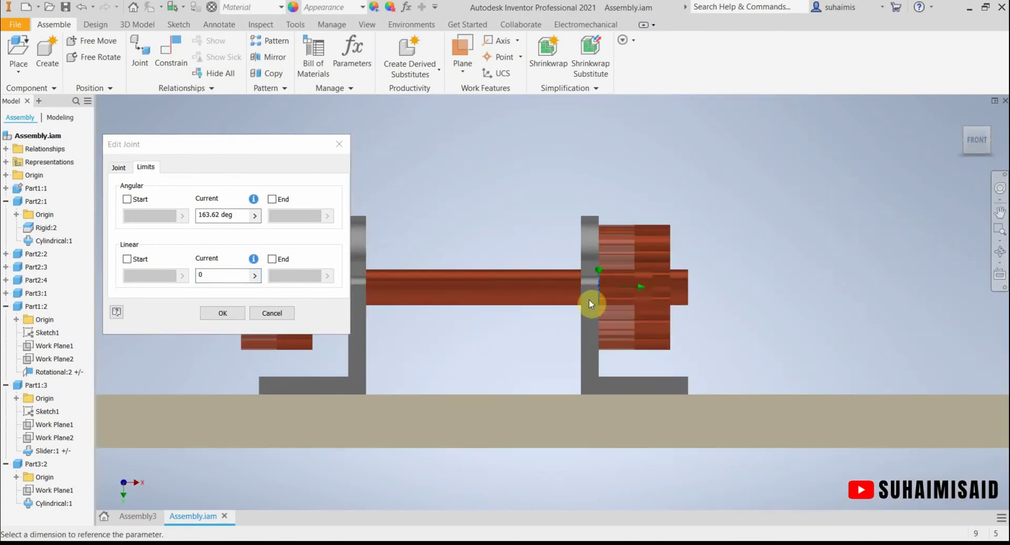
middle_drag(568, 320, 621, 320)
click(216, 275)
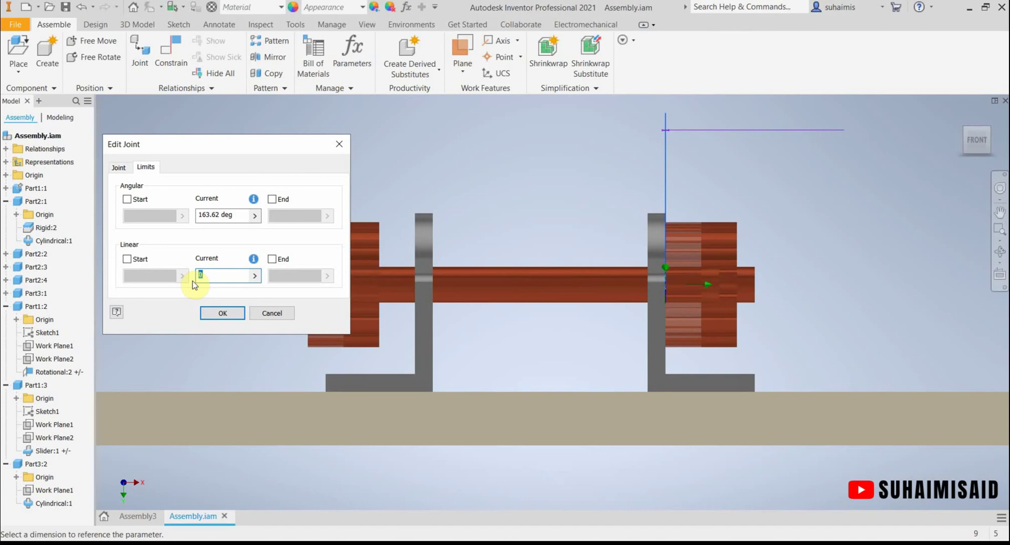
text(10)
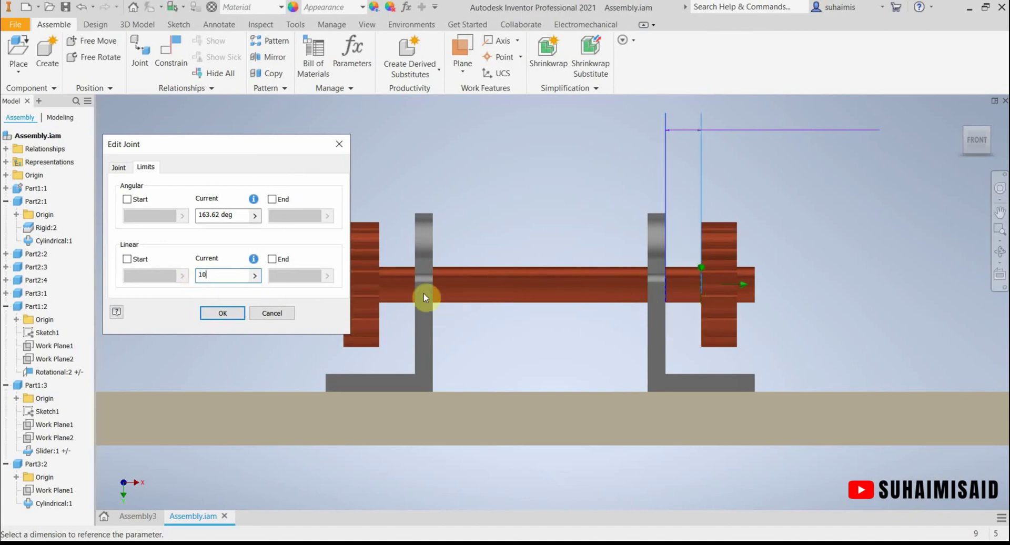
drag(225, 273, 179, 278)
text(2)
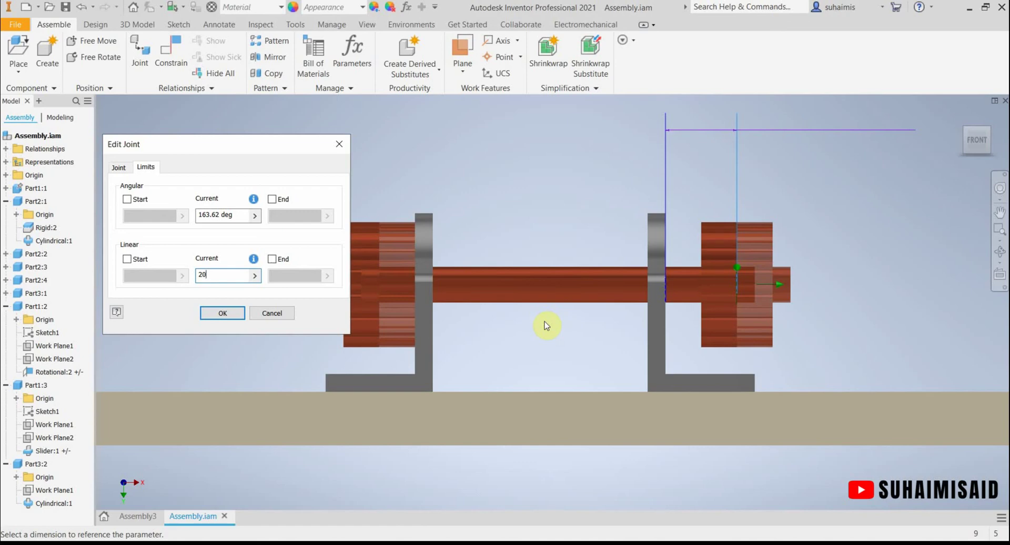
Enable the linear start and end limits of the cylindrical joint at 0 and 20 mm, and accept the edited joint
click(127, 259)
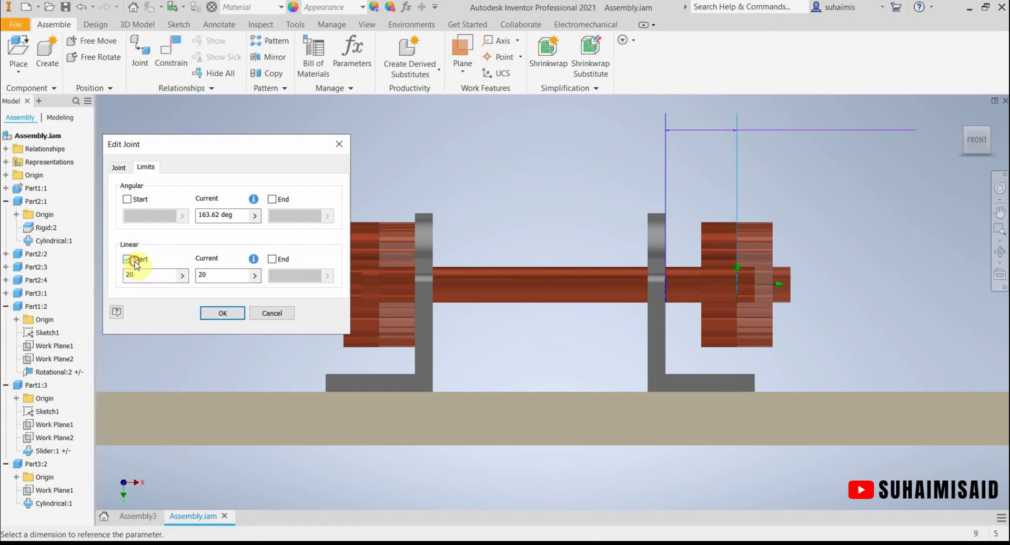
click(272, 258)
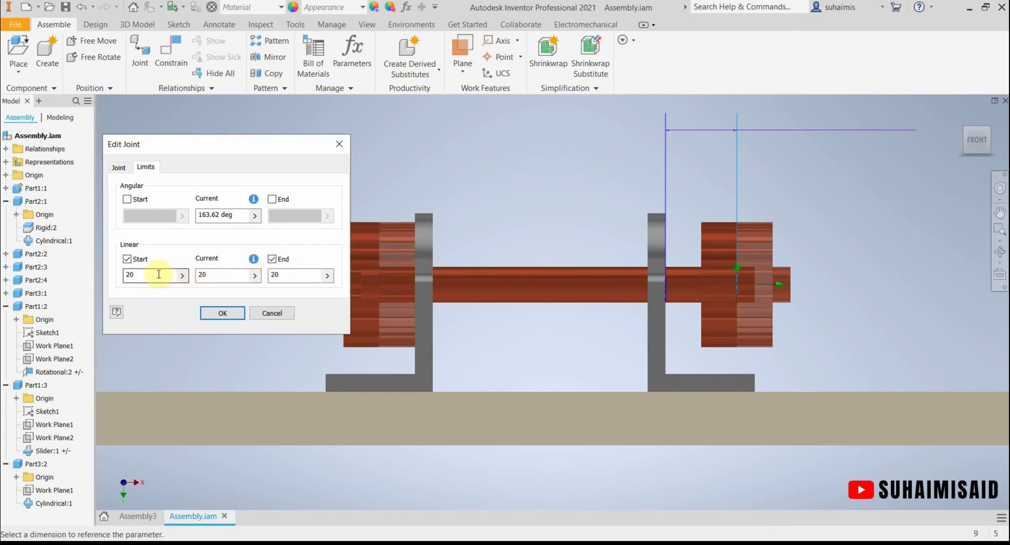
drag(153, 273, 116, 280)
text(0)
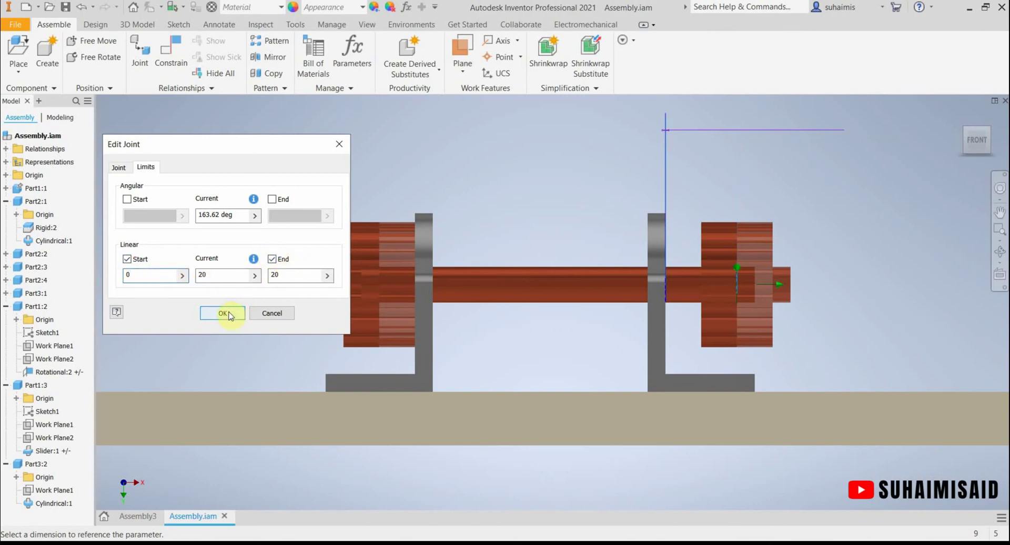
click(228, 313)
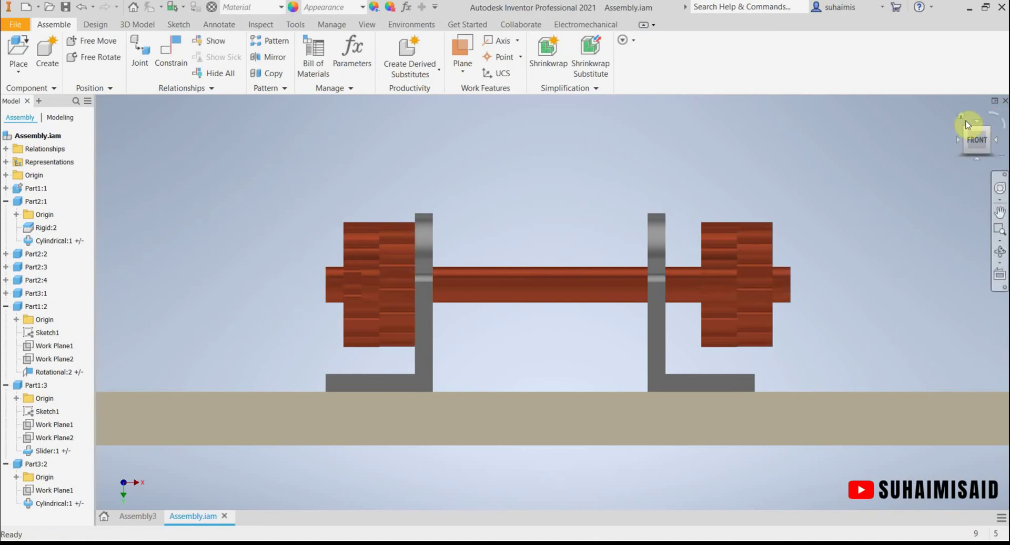
Return to the isometric view and test the second gear shaft's sliding and turning within its travel limits
click(962, 120)
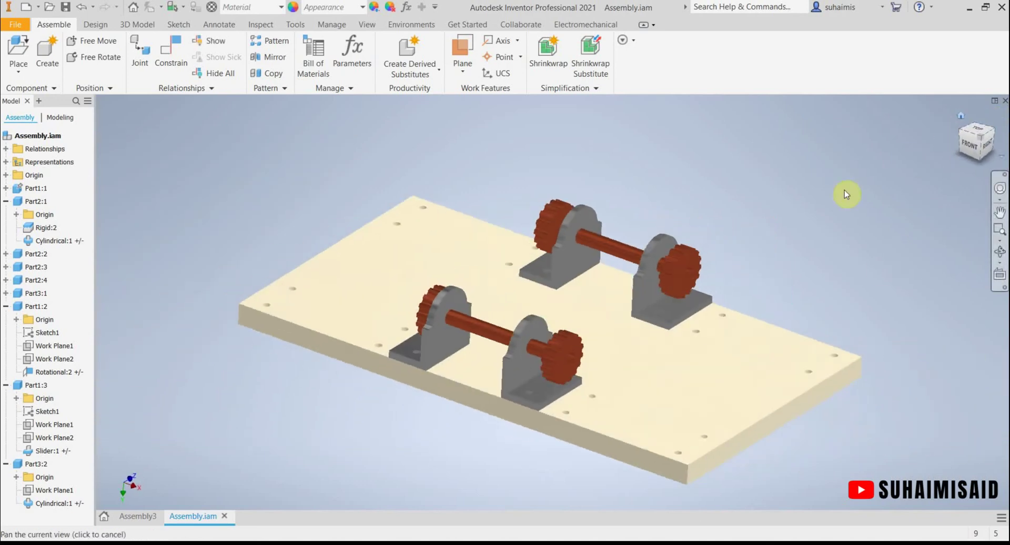
mouse_move(545, 372)
mouse_down()
mouse_move(534, 362)
mouse_move(586, 329)
mouse_move(467, 367)
mouse_move(531, 382)
mouse_up()
scroll(526, 363, down, 3)
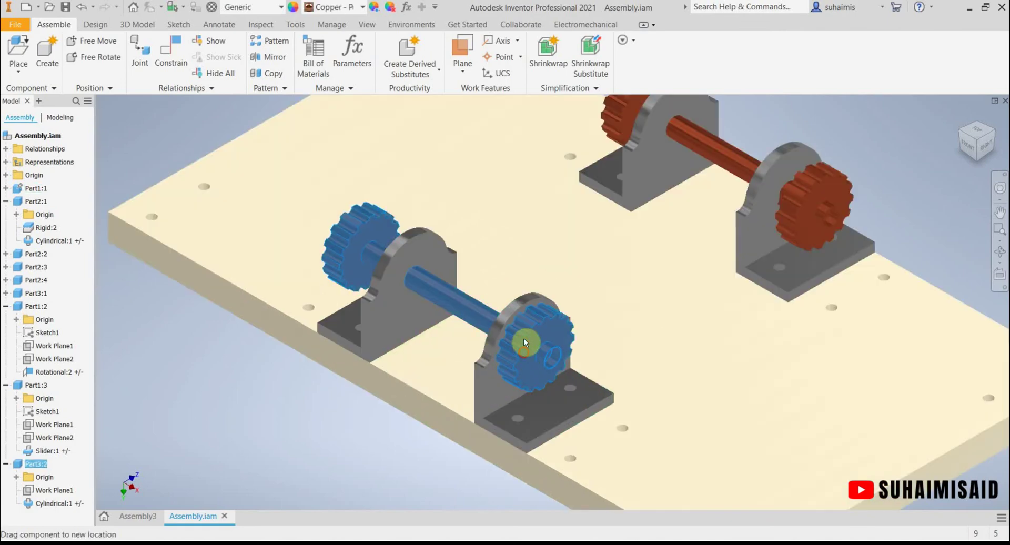
drag(572, 345, 477, 322)
scroll(541, 273, up, 5)
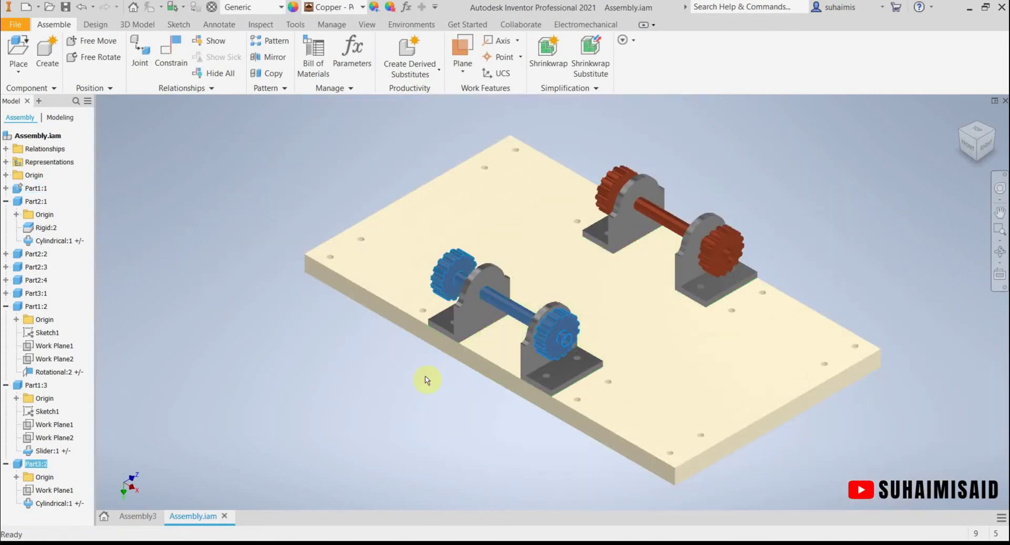
Try to move the middle base plate and three of the shaft brackets to check their freedom of movement
click(407, 414)
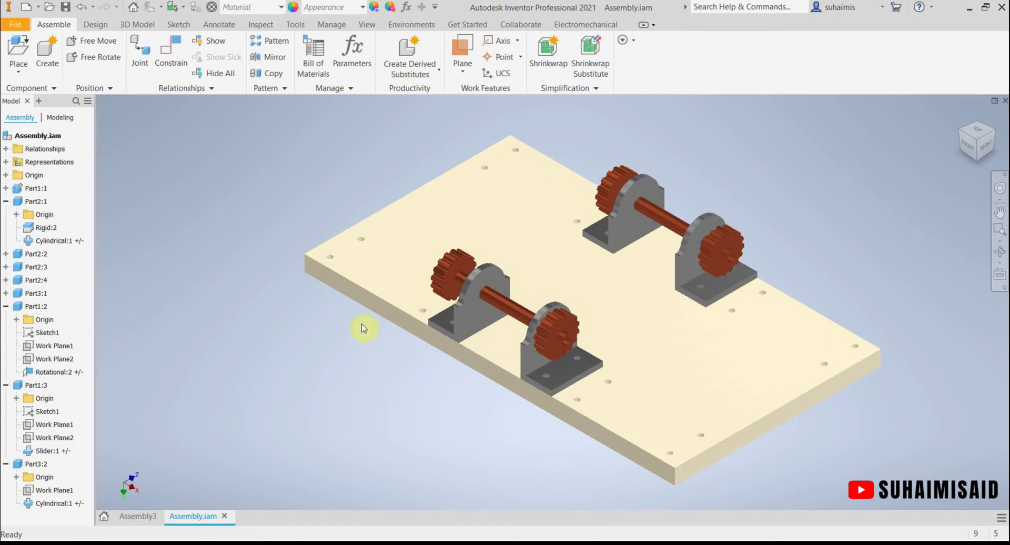
drag(599, 312, 623, 314)
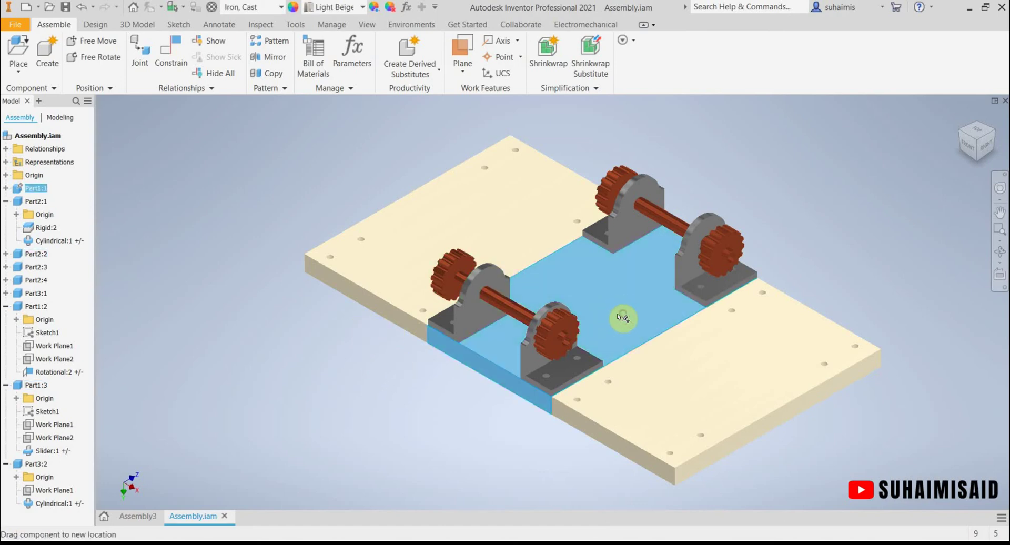
click(557, 370)
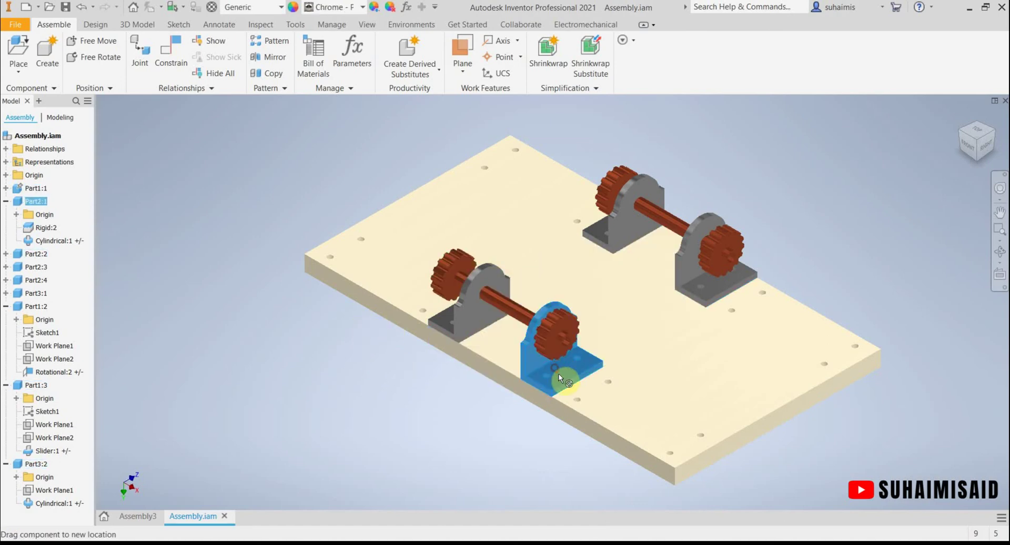
click(701, 289)
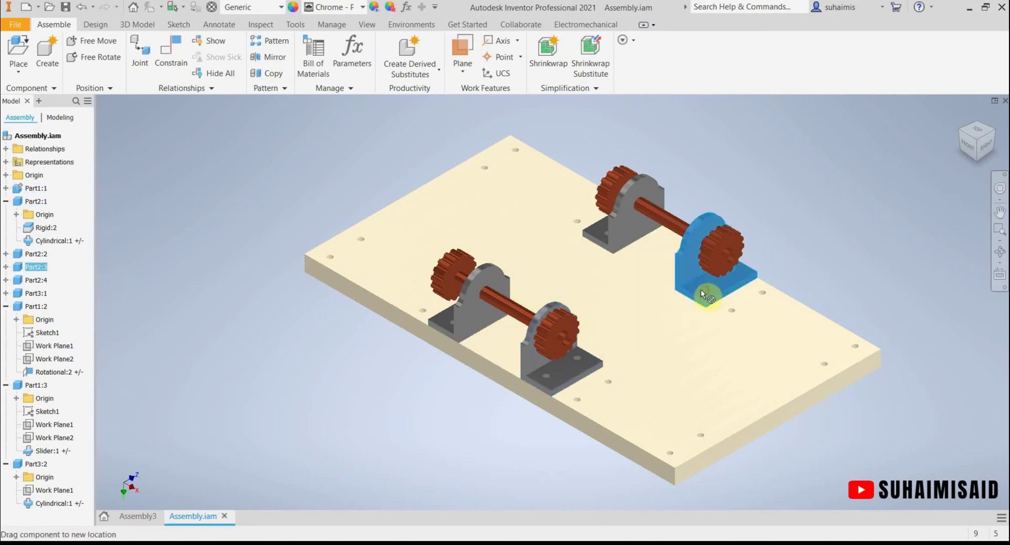
click(623, 237)
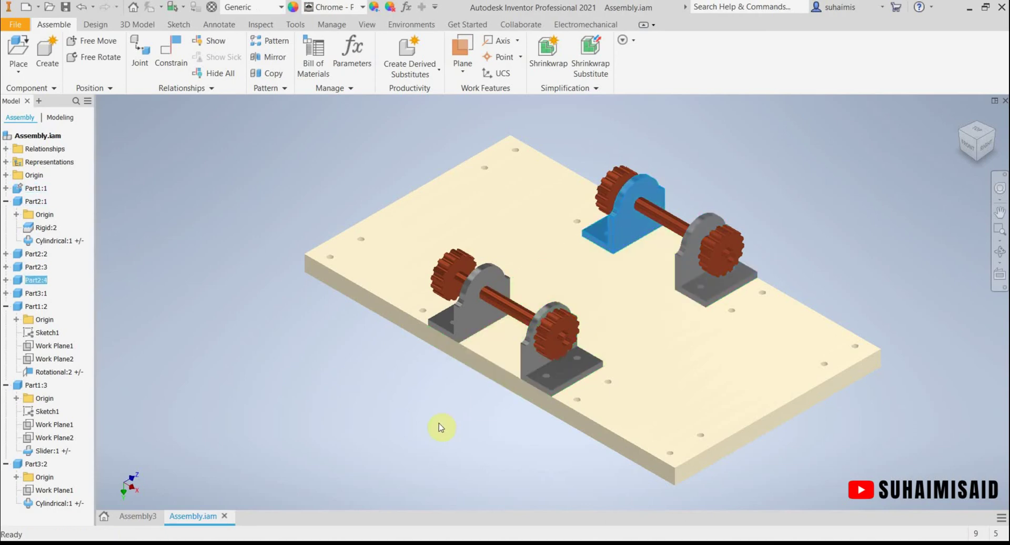
Test the motion of the jointed base plates beside the middle plate, and clear the selection
drag(733, 383, 676, 419)
mouse_move(713, 281)
mouse_down()
mouse_move(719, 243)
mouse_move(704, 267)
mouse_move(740, 258)
mouse_move(730, 231)
mouse_move(702, 263)
mouse_move(726, 279)
mouse_up()
drag(744, 390, 677, 434)
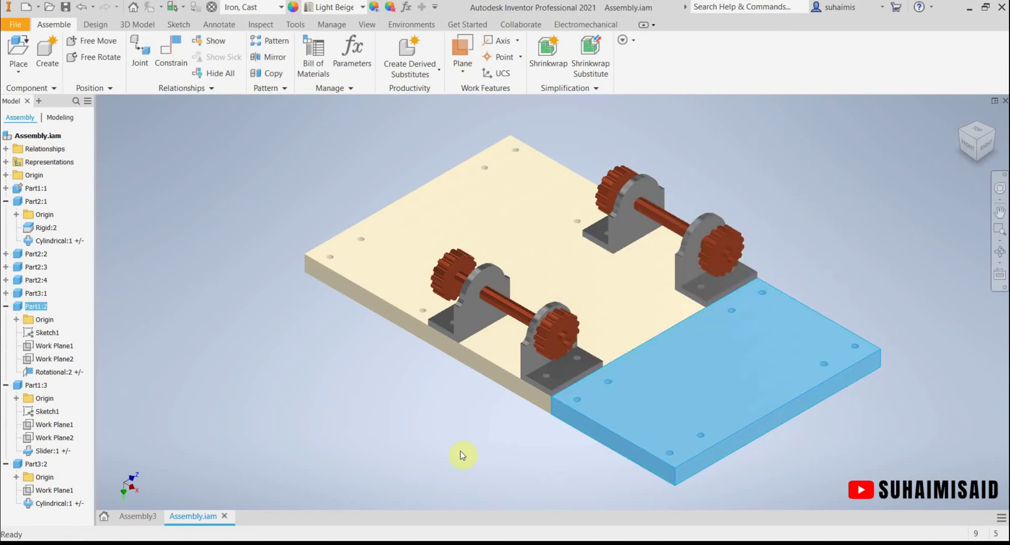
drag(428, 345, 636, 210)
click(429, 425)
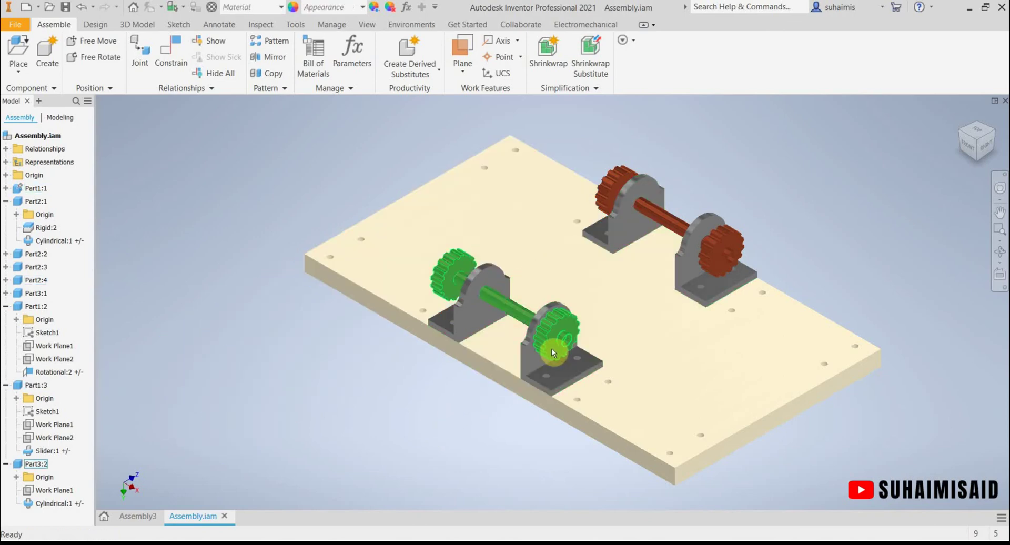
Slide the second gear shaft along its axis in its brackets to test the cylindrical joint
scroll(551, 347, up, 3)
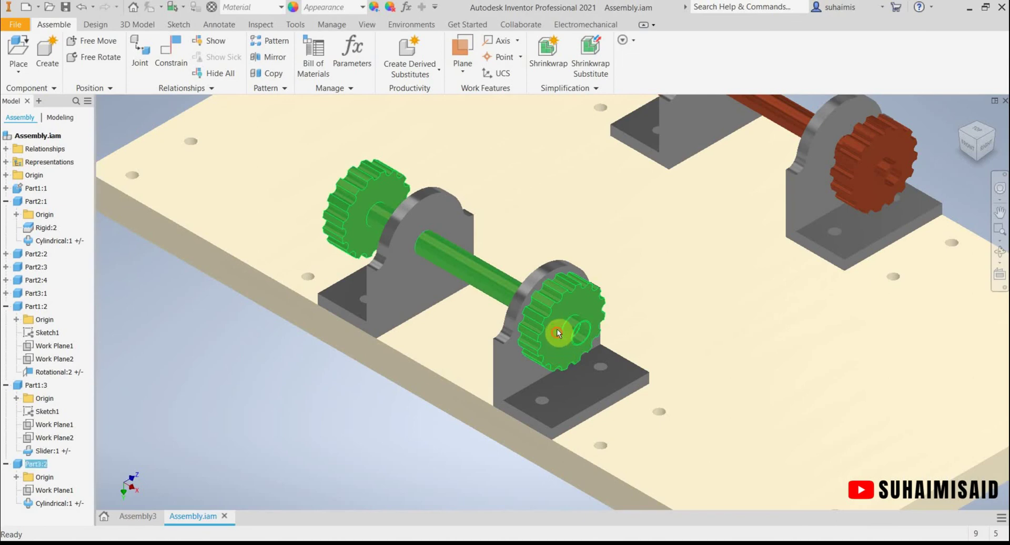
drag(557, 333, 586, 362)
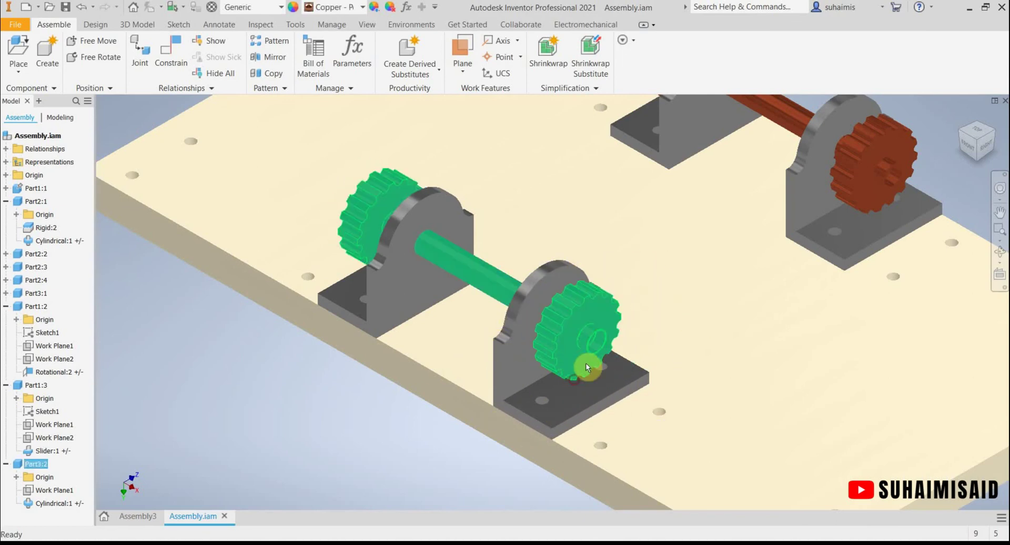
scroll(598, 361, up, 2)
scroll(605, 366, down, 4)
mouse_move(644, 367)
middle_down()
mouse_move(613, 383)
mouse_move(638, 374)
middle_up()
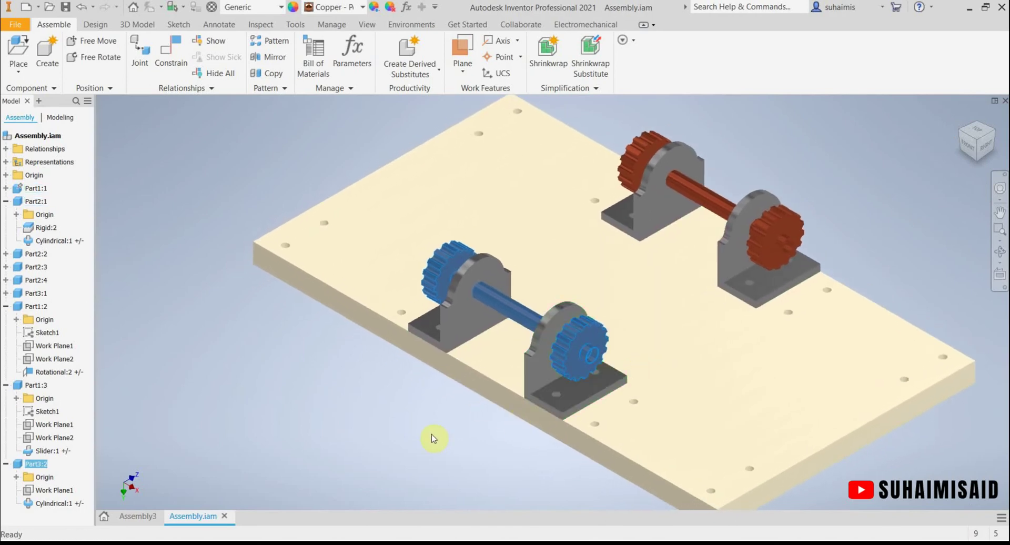